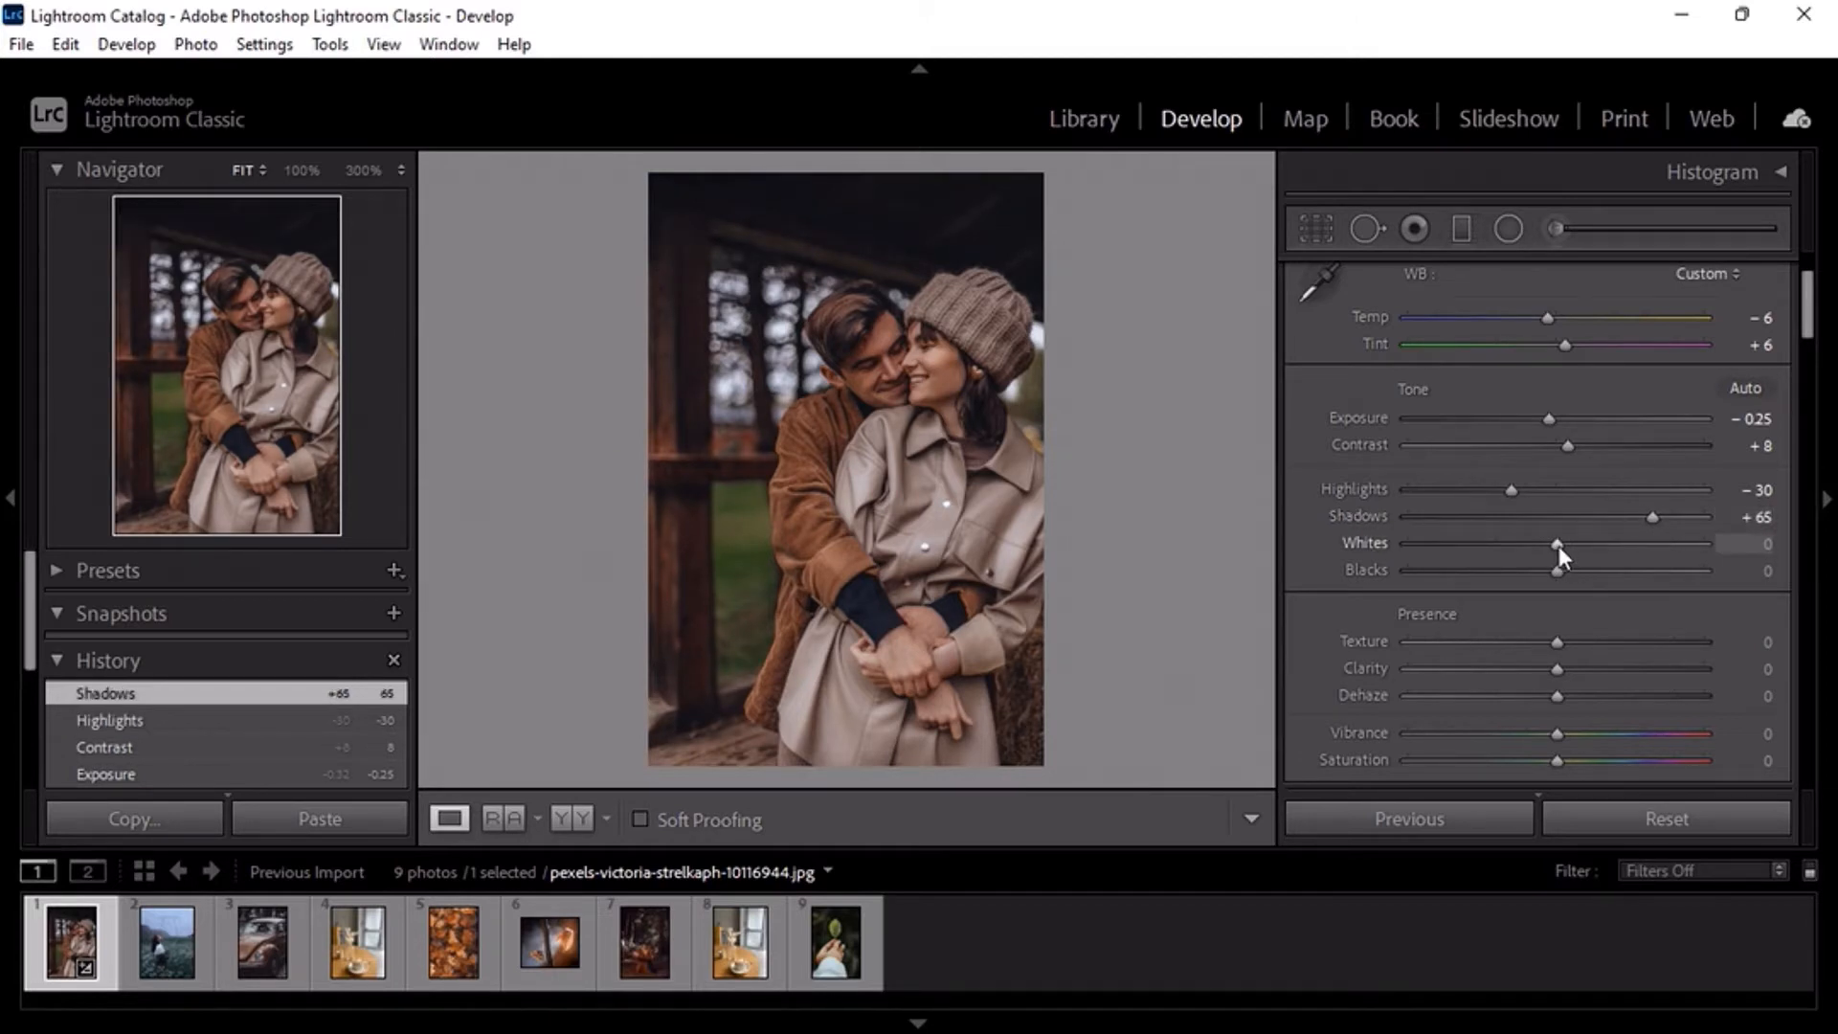
Set Whites to -43, Blacks to -14, Vibrance to +50 and Saturation to -18
mouse_move(1559, 546)
left_mouse_down()
mouse_move(1496, 548)
mouse_move(1535, 574)
left_mouse_up()
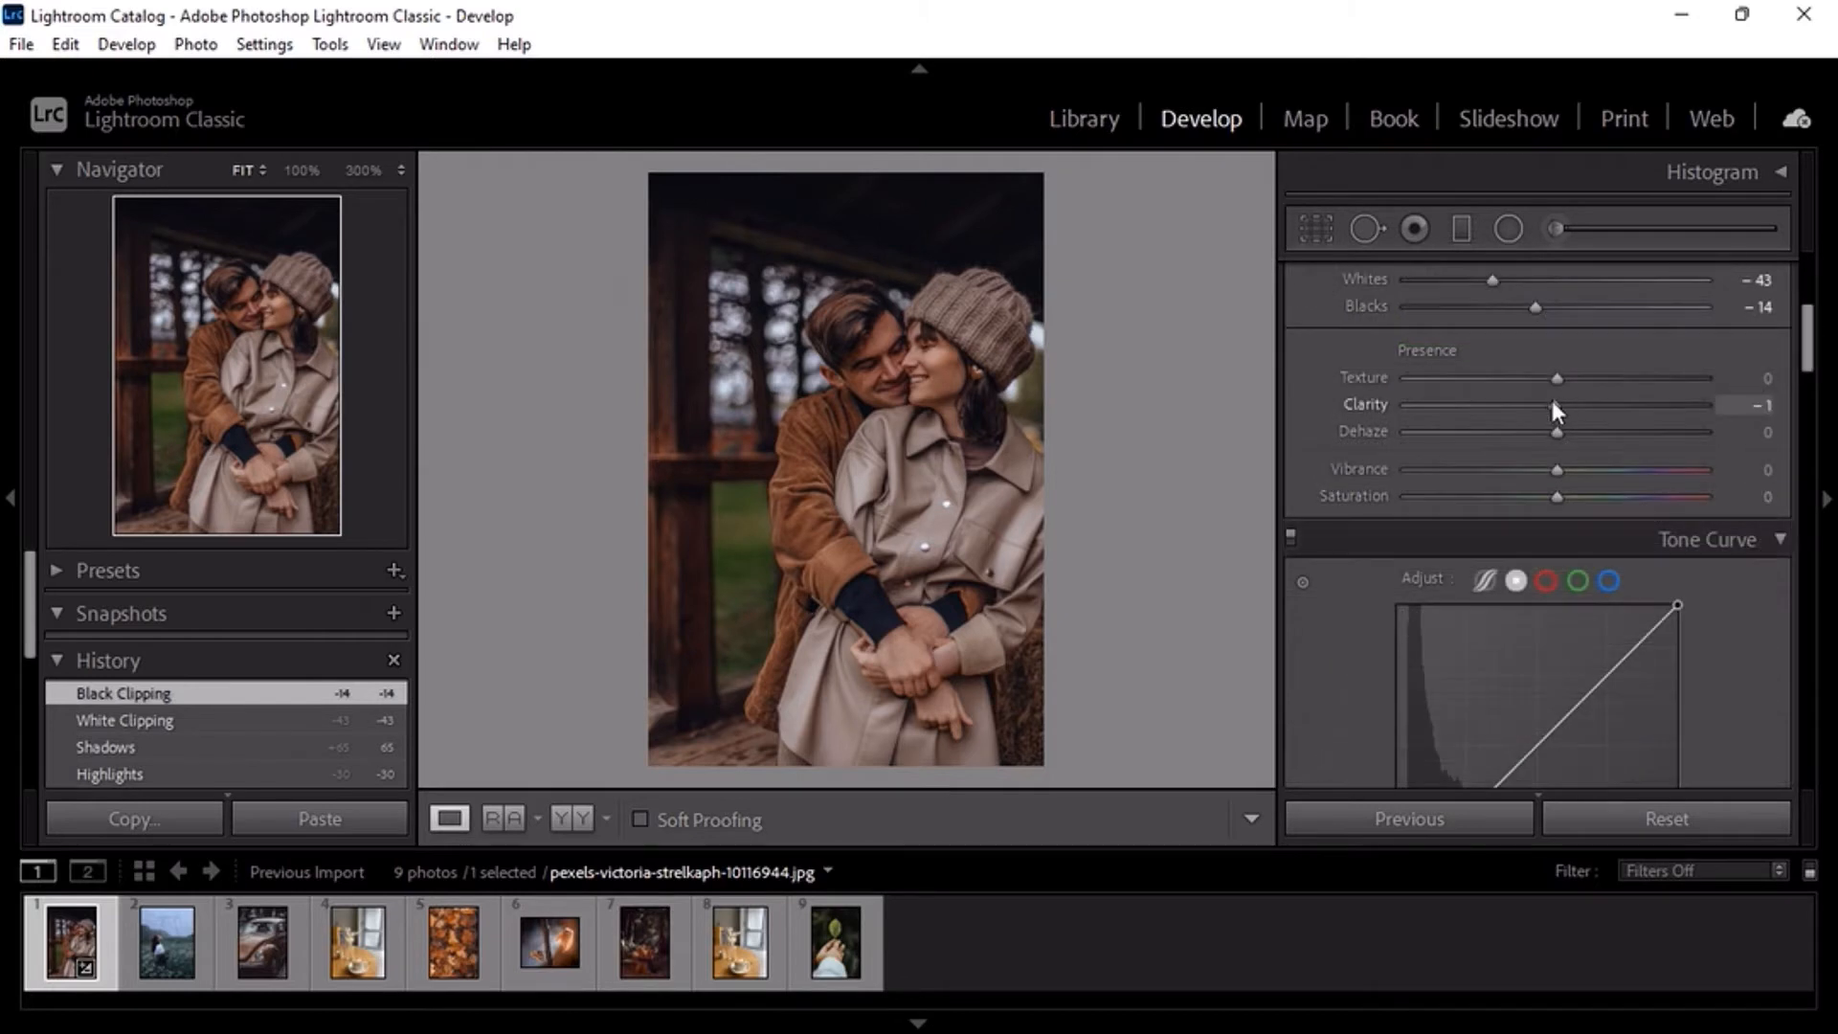
left_click_drag(1556, 406, 1531, 502)
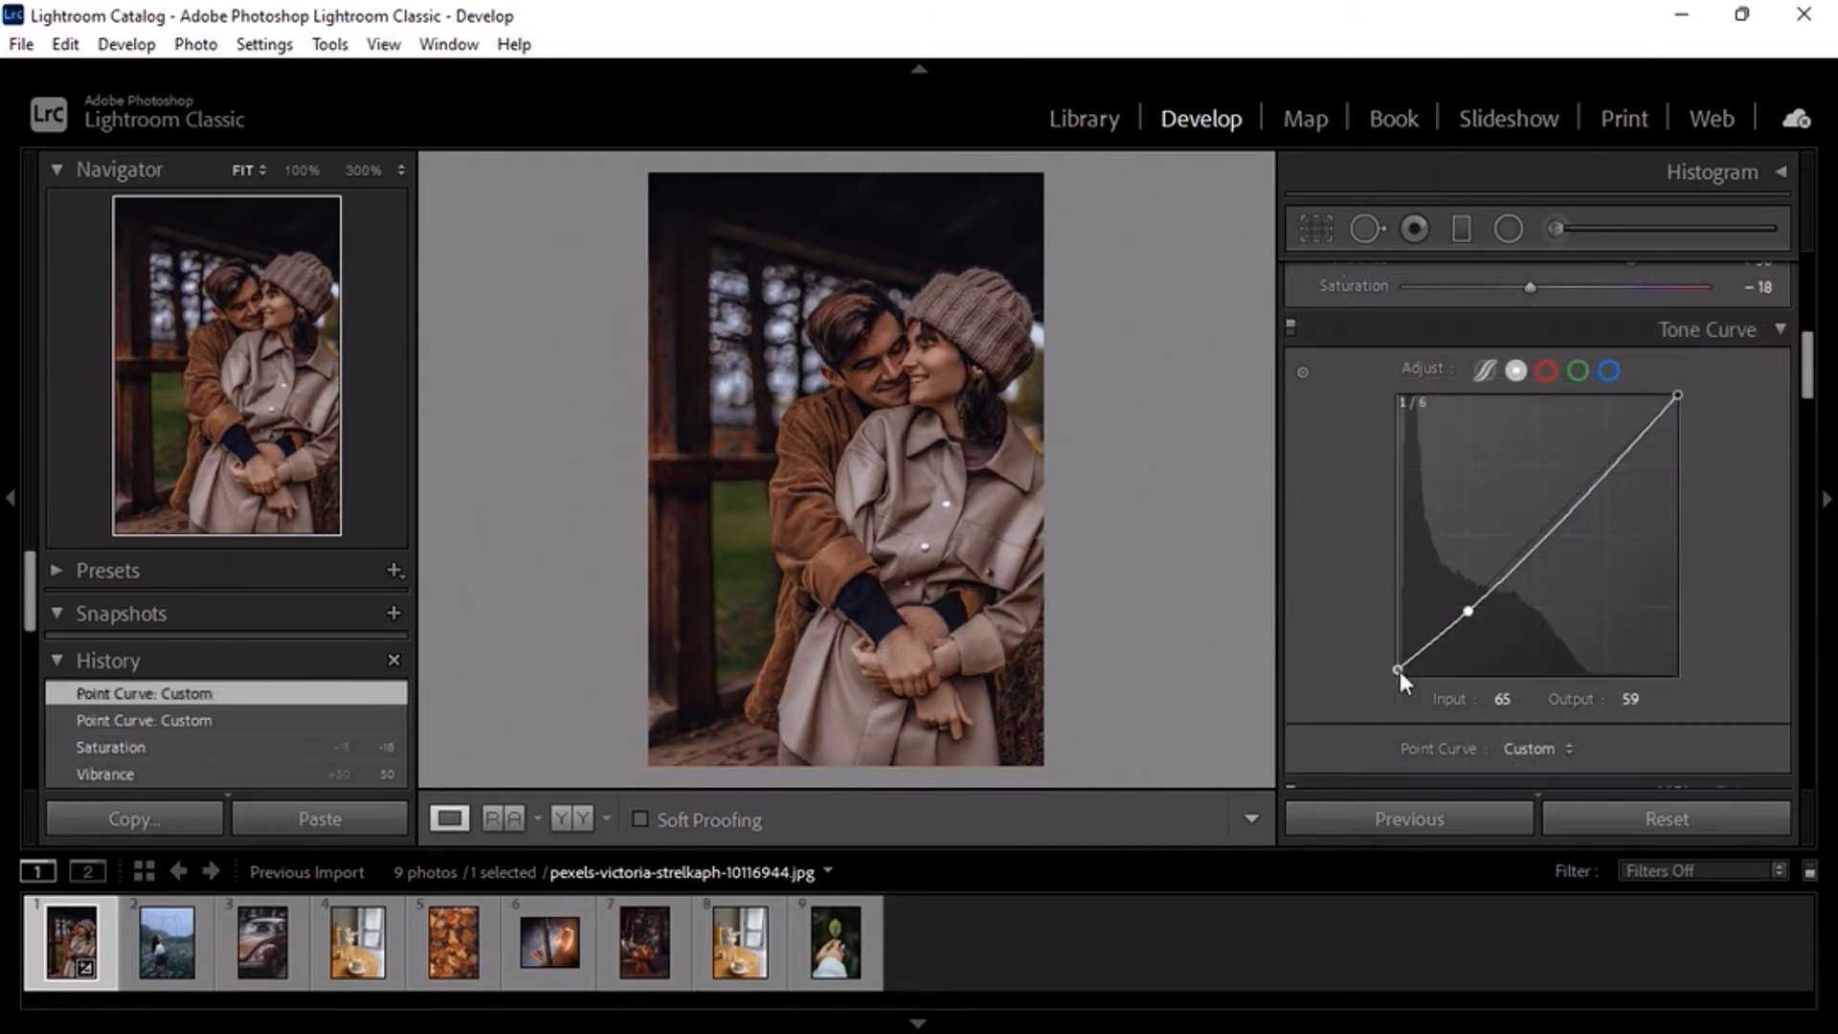
Shape the main tone curve with points at input/output 2/11, 68/52, 117/117 and 187/184
left_click_drag(1400, 668, 1400, 664)
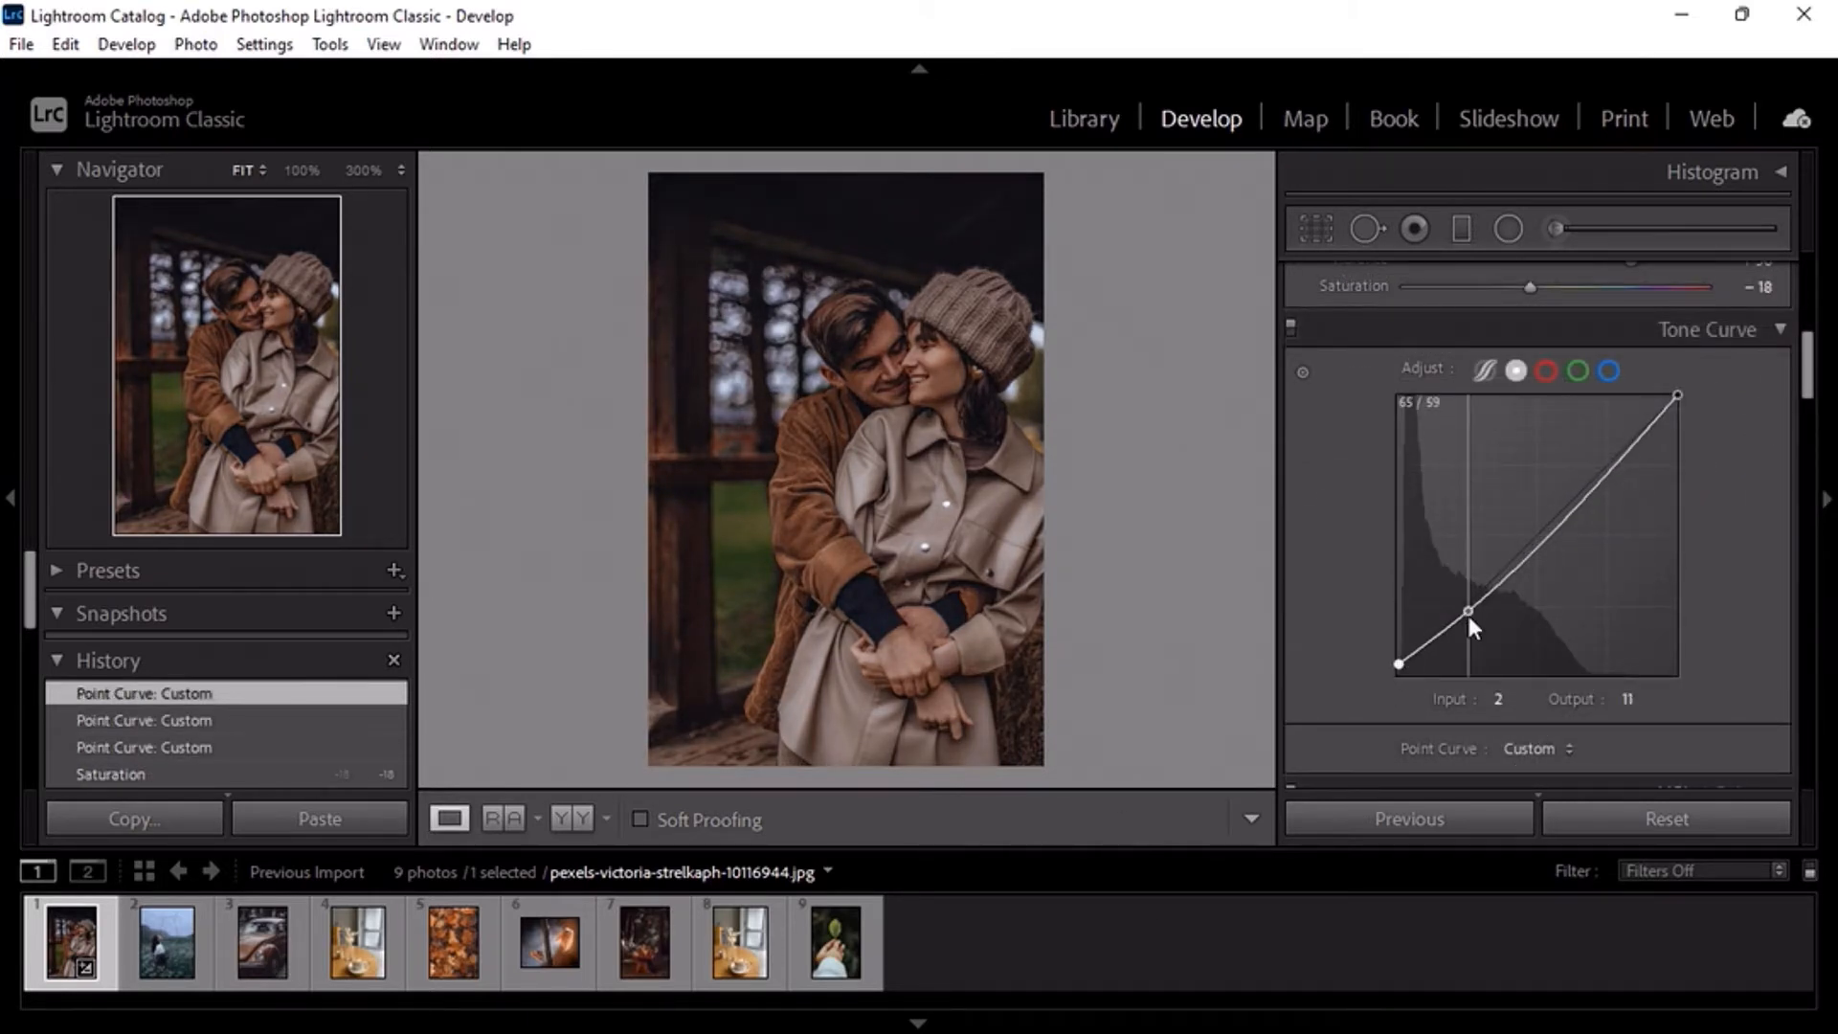
left_click_drag(1467, 612, 1473, 619)
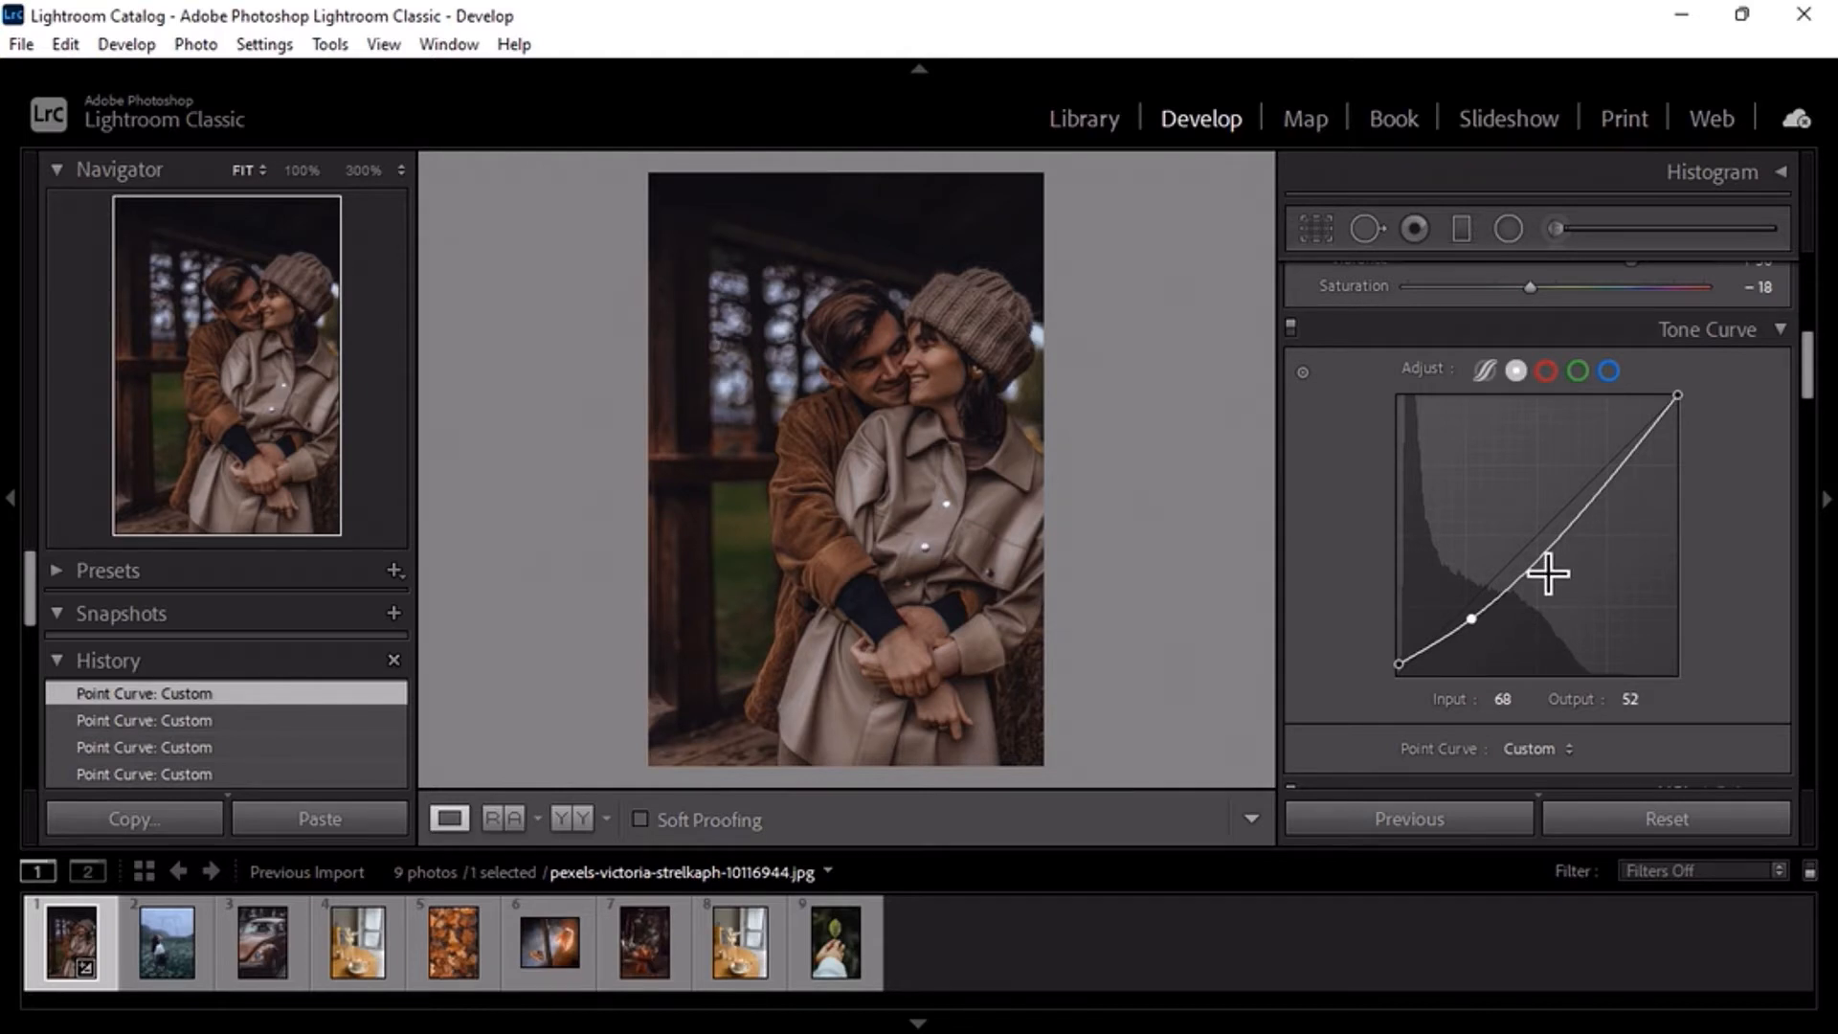
left_click_drag(1540, 567, 1526, 548)
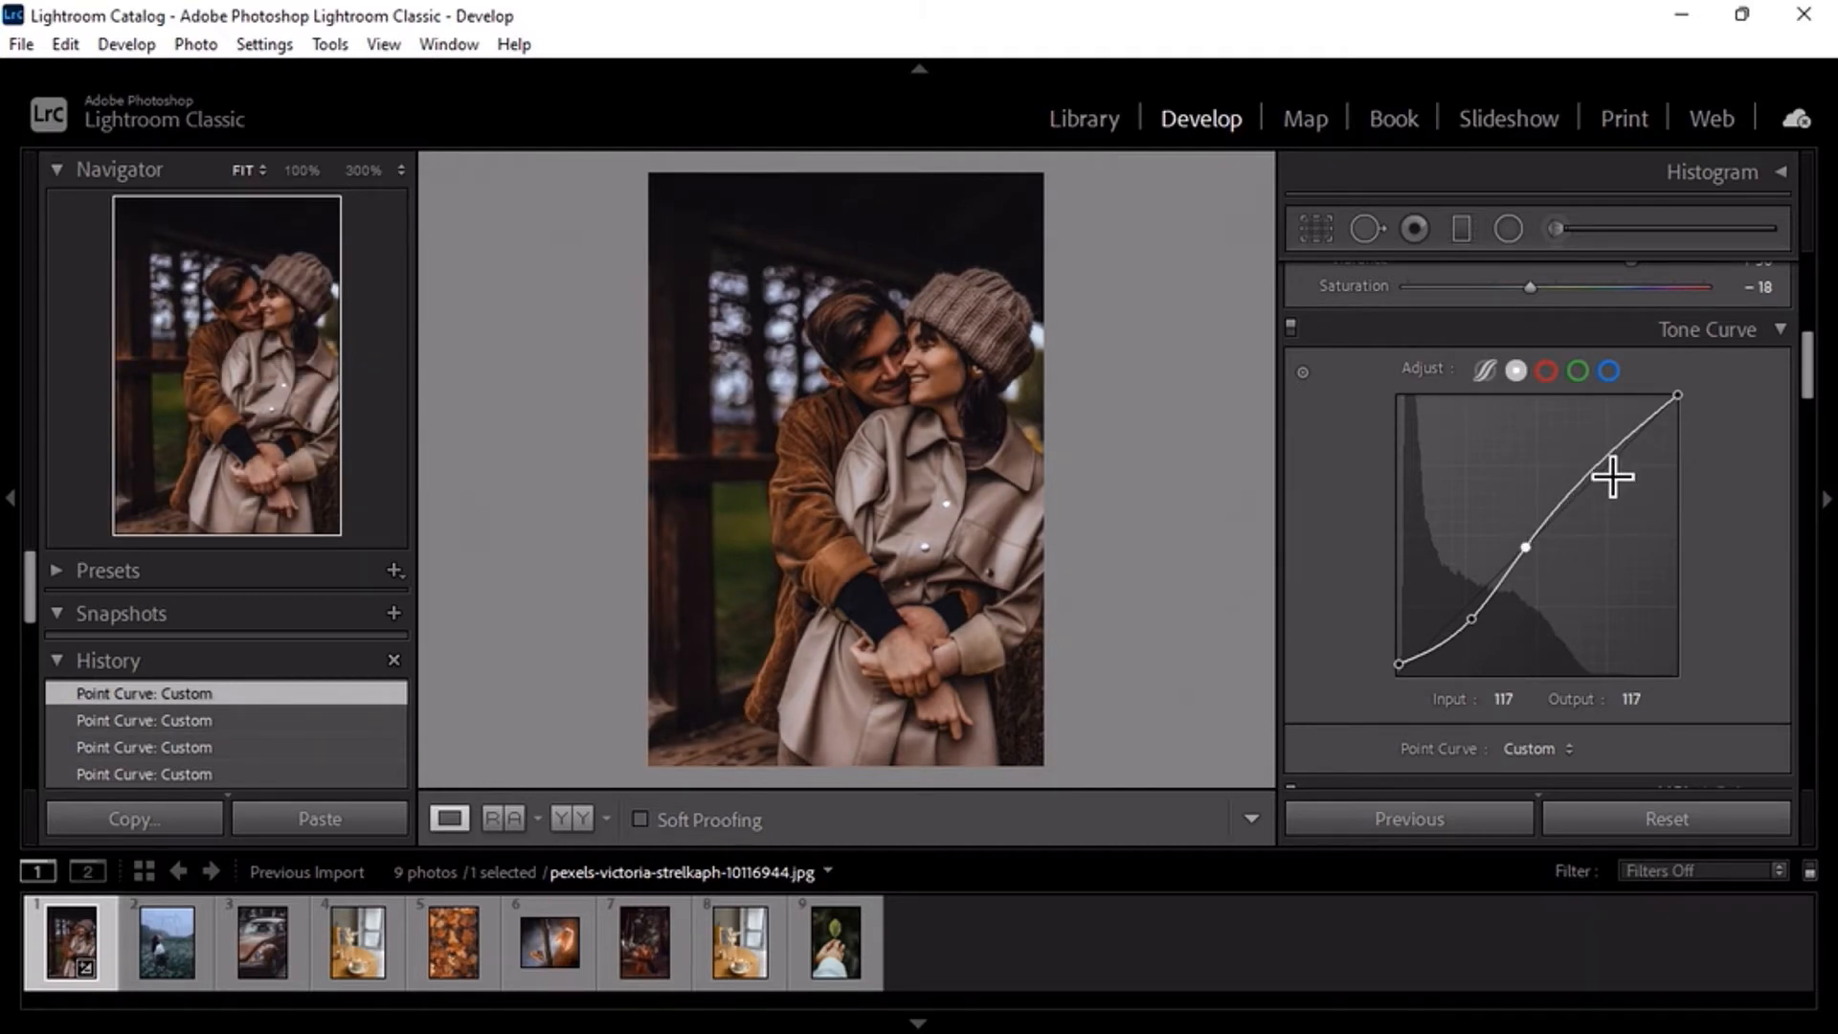
left_click(1603, 463)
left_click_drag(1603, 467, 1603, 473)
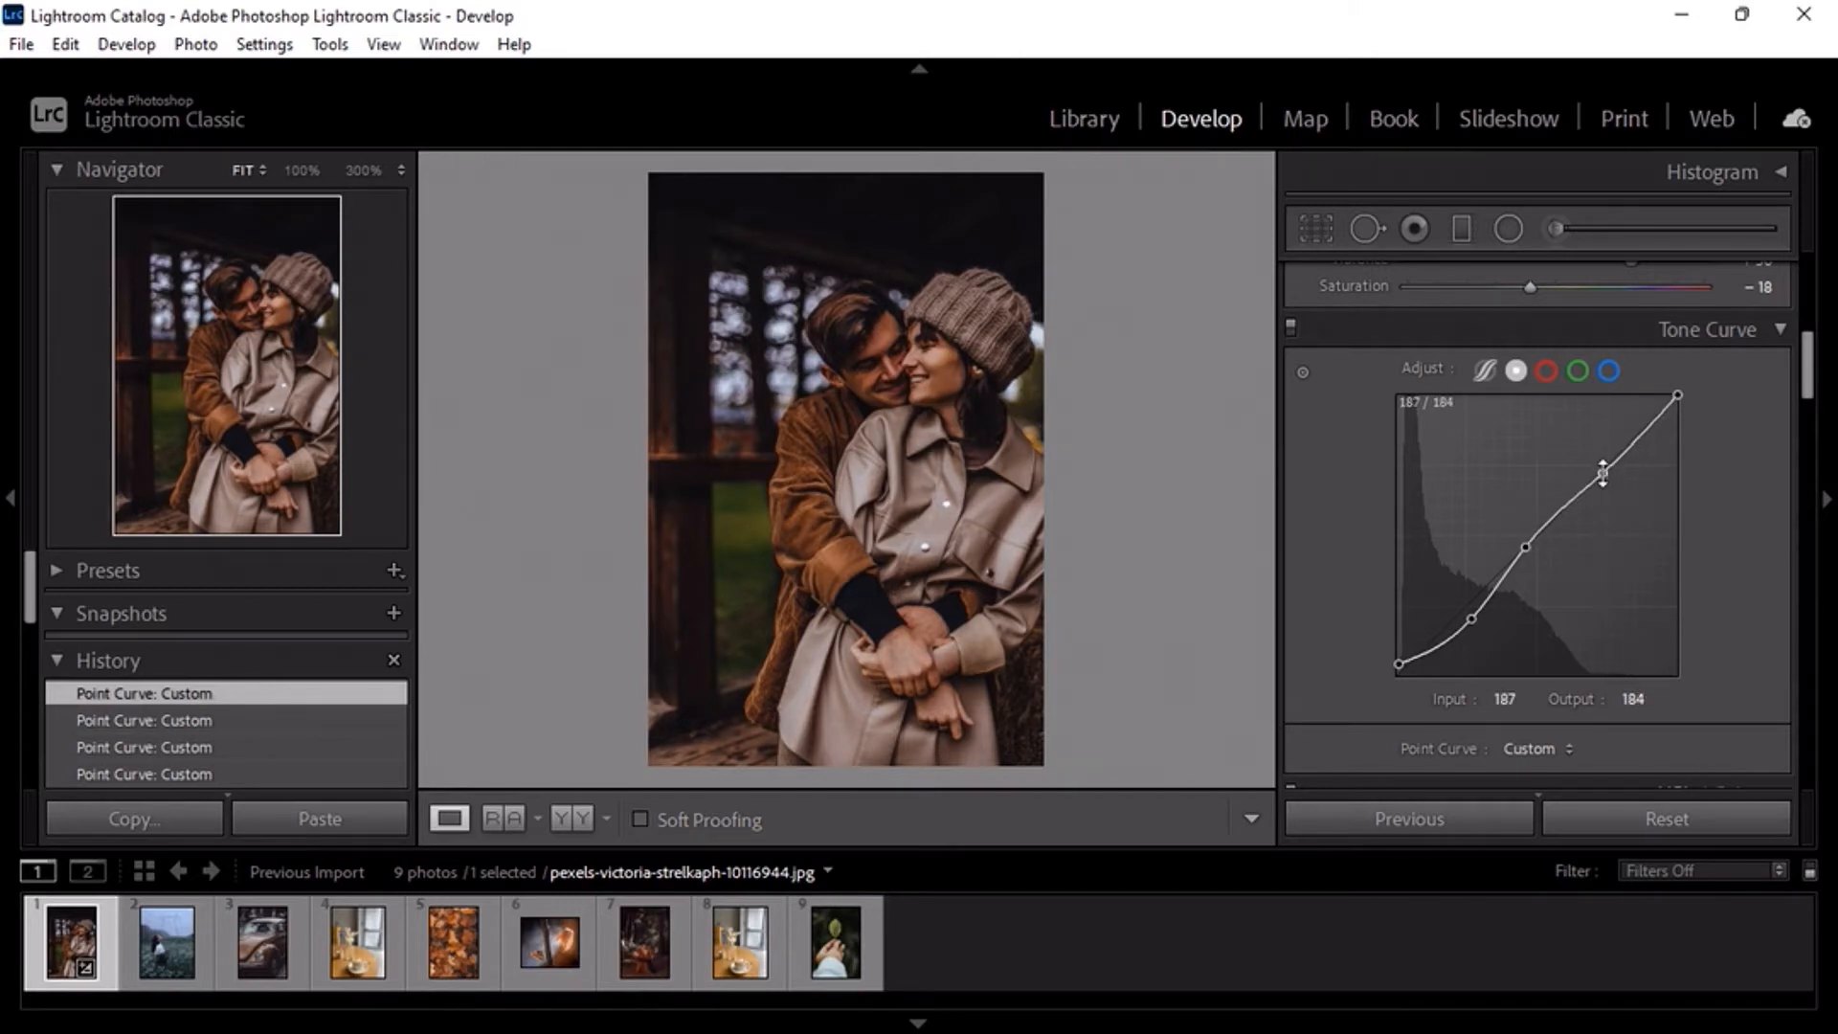
Add a midtone point to the red channel's tone curve and raise it slightly
left_click(1547, 370)
left_click(1540, 533)
left_click_drag(1541, 536, 1537, 531)
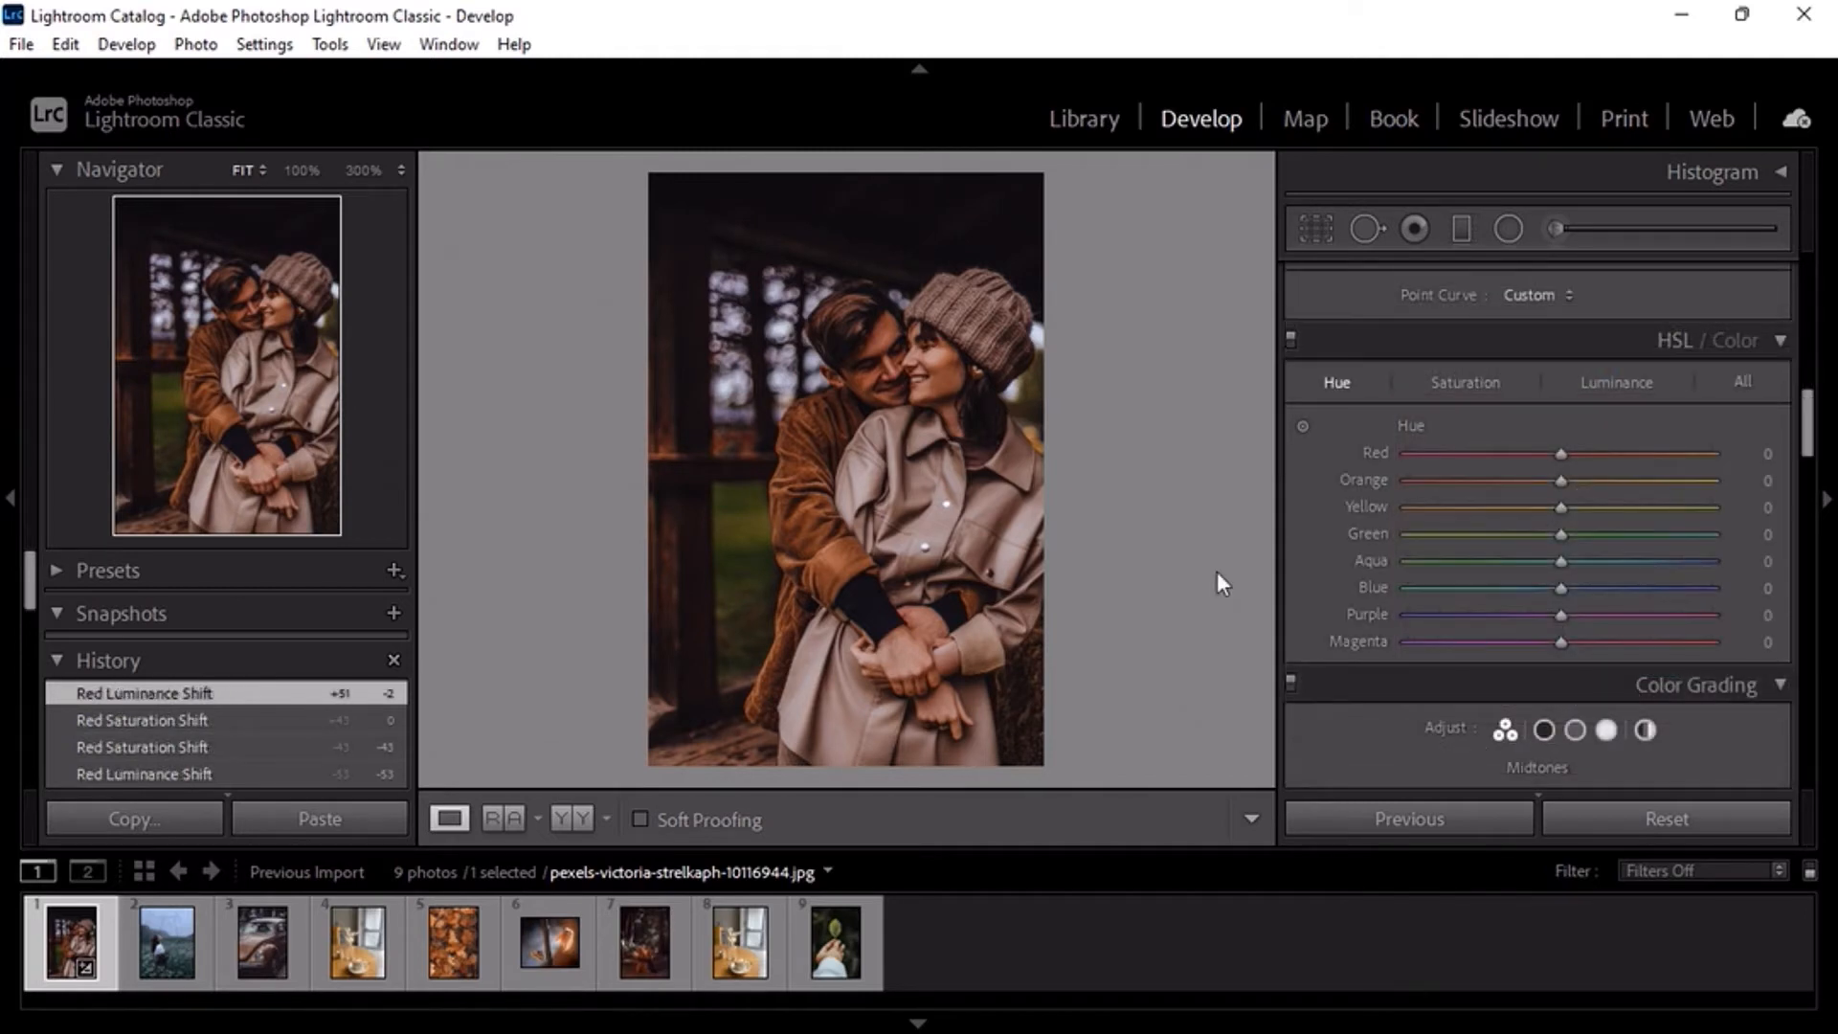
Set the HSL Red hue to -53, saturation to -43 and luminance to -35
left_click_drag(1562, 453, 1546, 453)
scroll(1563, 451, "down", 6)
scroll(1563, 464, "down", 2)
left_click_drag(1479, 450, 1471, 452)
left_click_drag(1559, 457, 1490, 473)
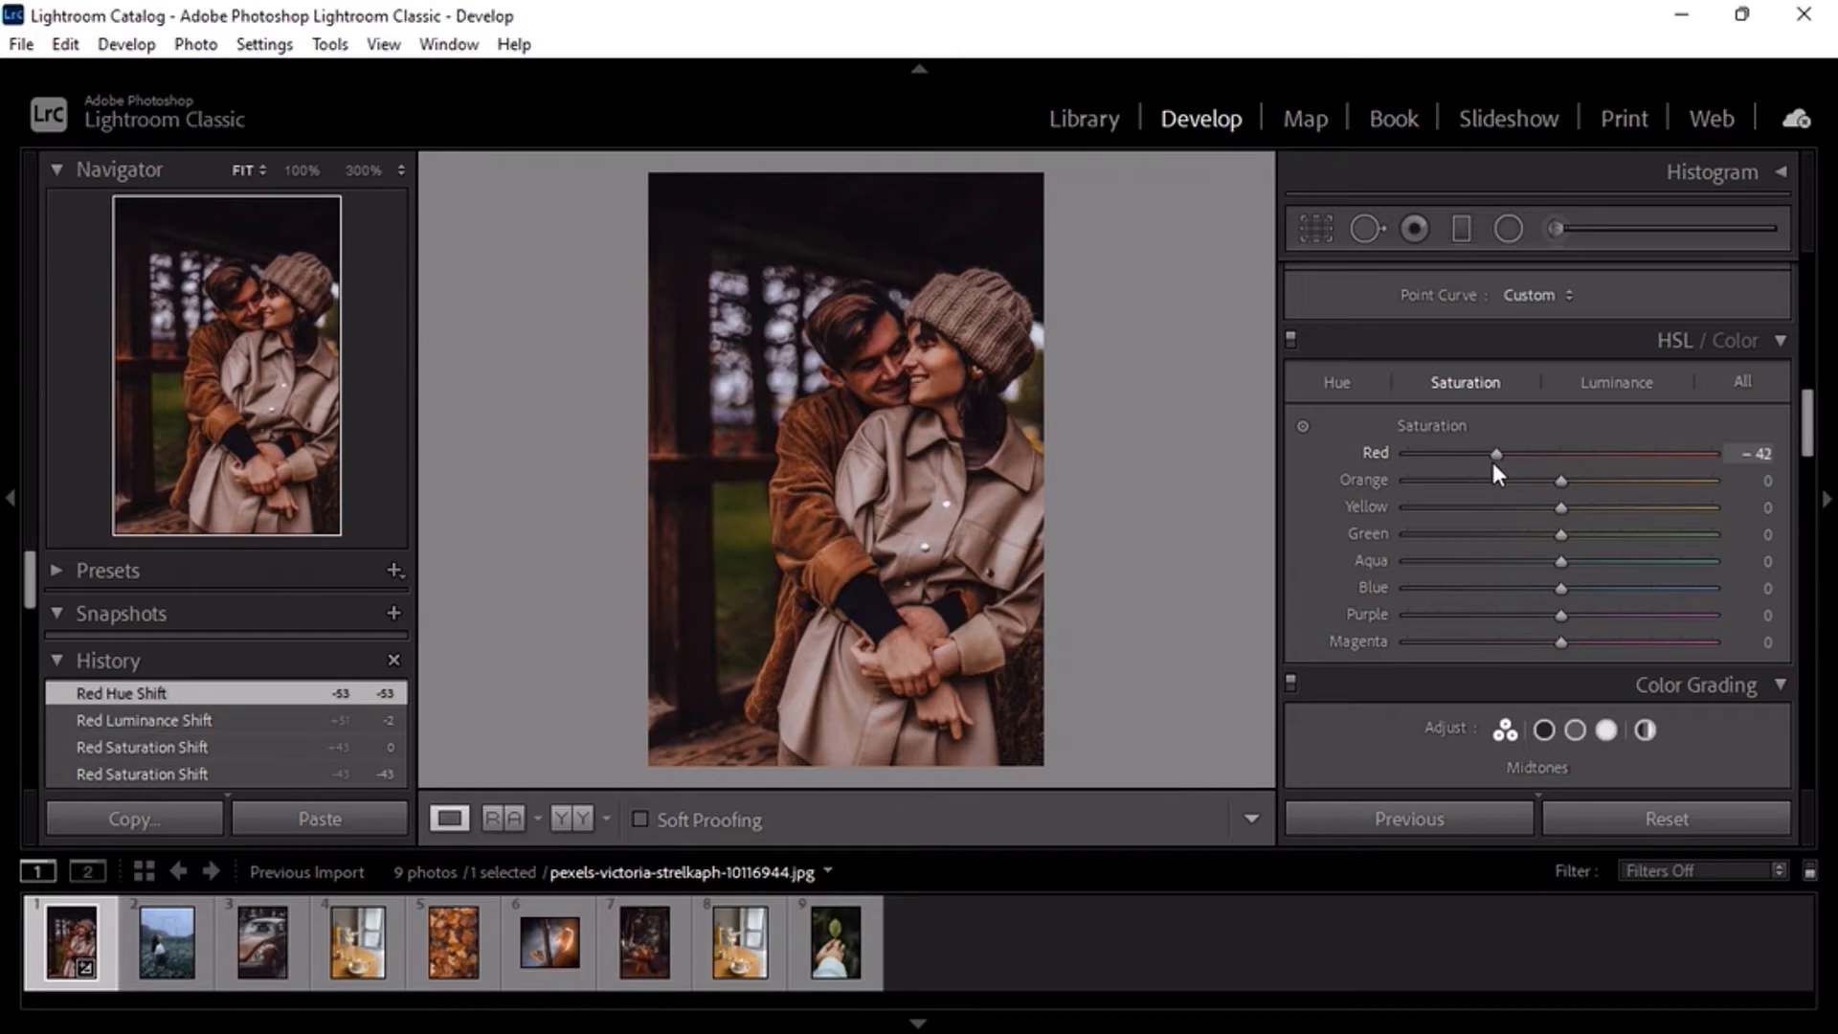
left_click_drag(1494, 465, 1492, 464)
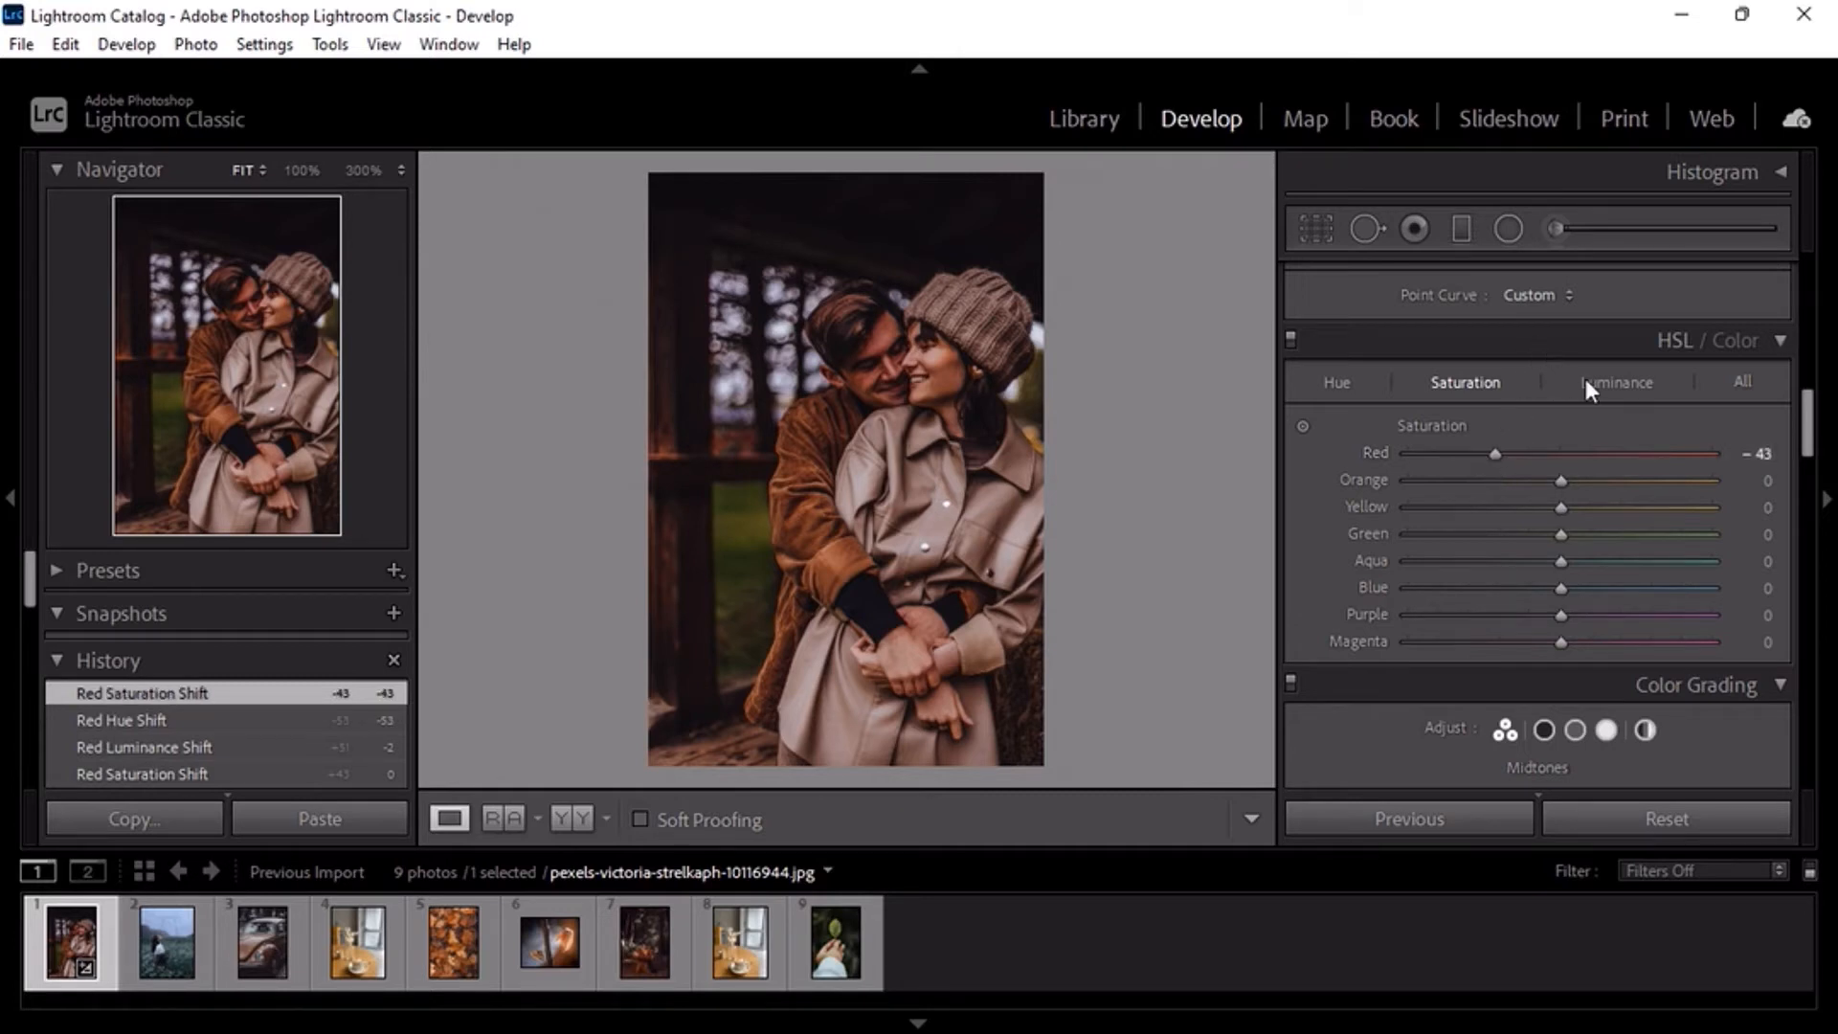
left_click(1613, 380)
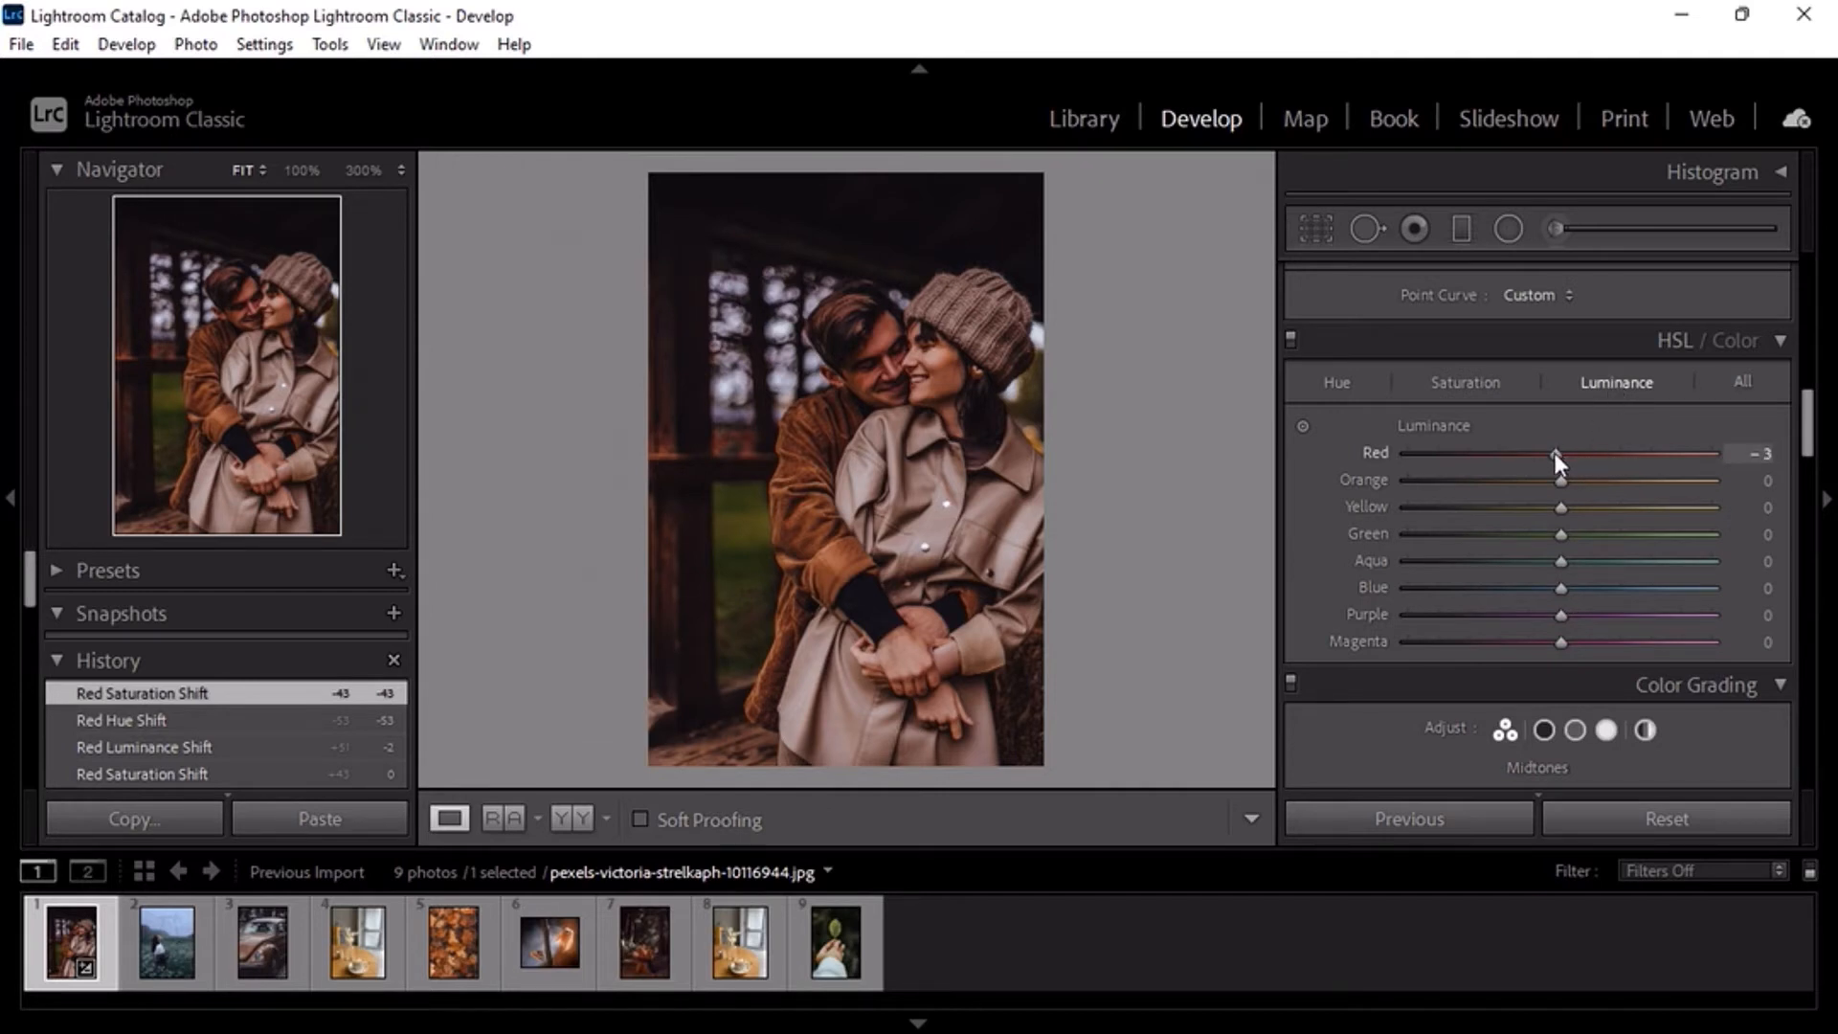
left_click_drag(1555, 452, 1499, 467)
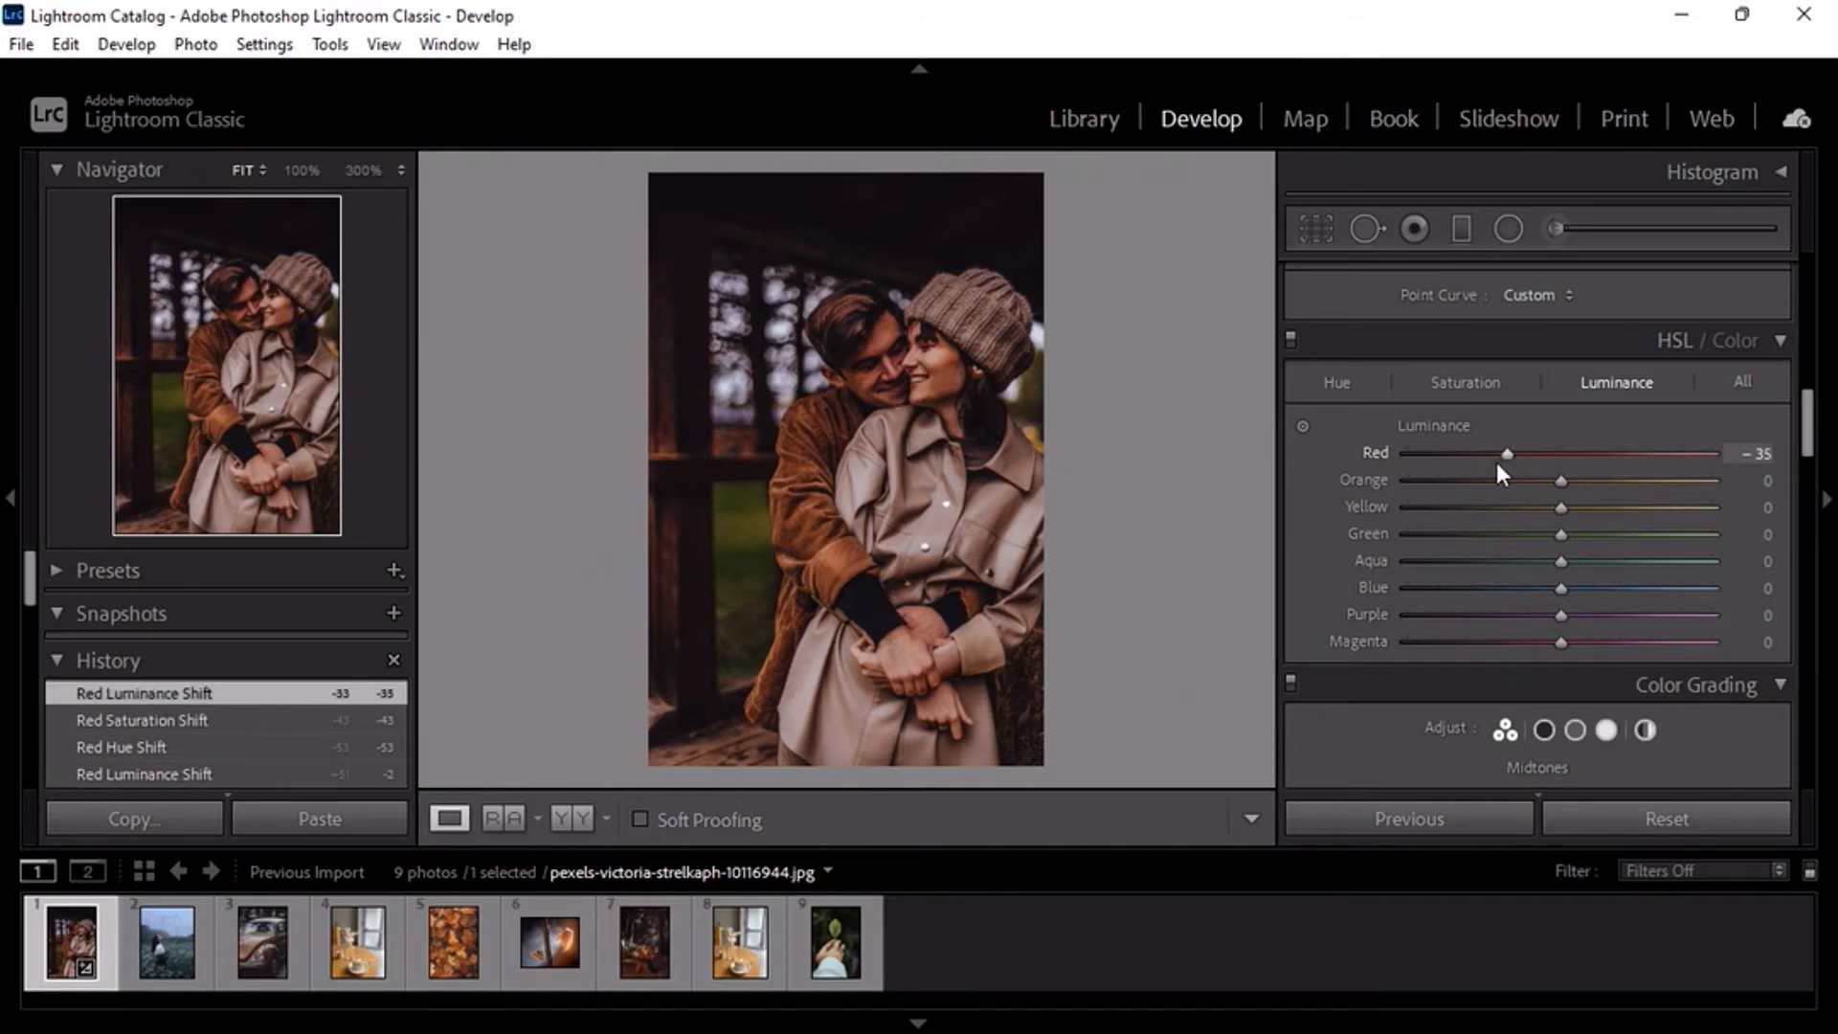
Set the HSL Orange hue to +14, saturation to -22 and luminance to -6
mouse_move(1547, 487)
left_mouse_down()
mouse_move(1589, 481)
mouse_move(1522, 481)
mouse_move(1549, 476)
left_mouse_up()
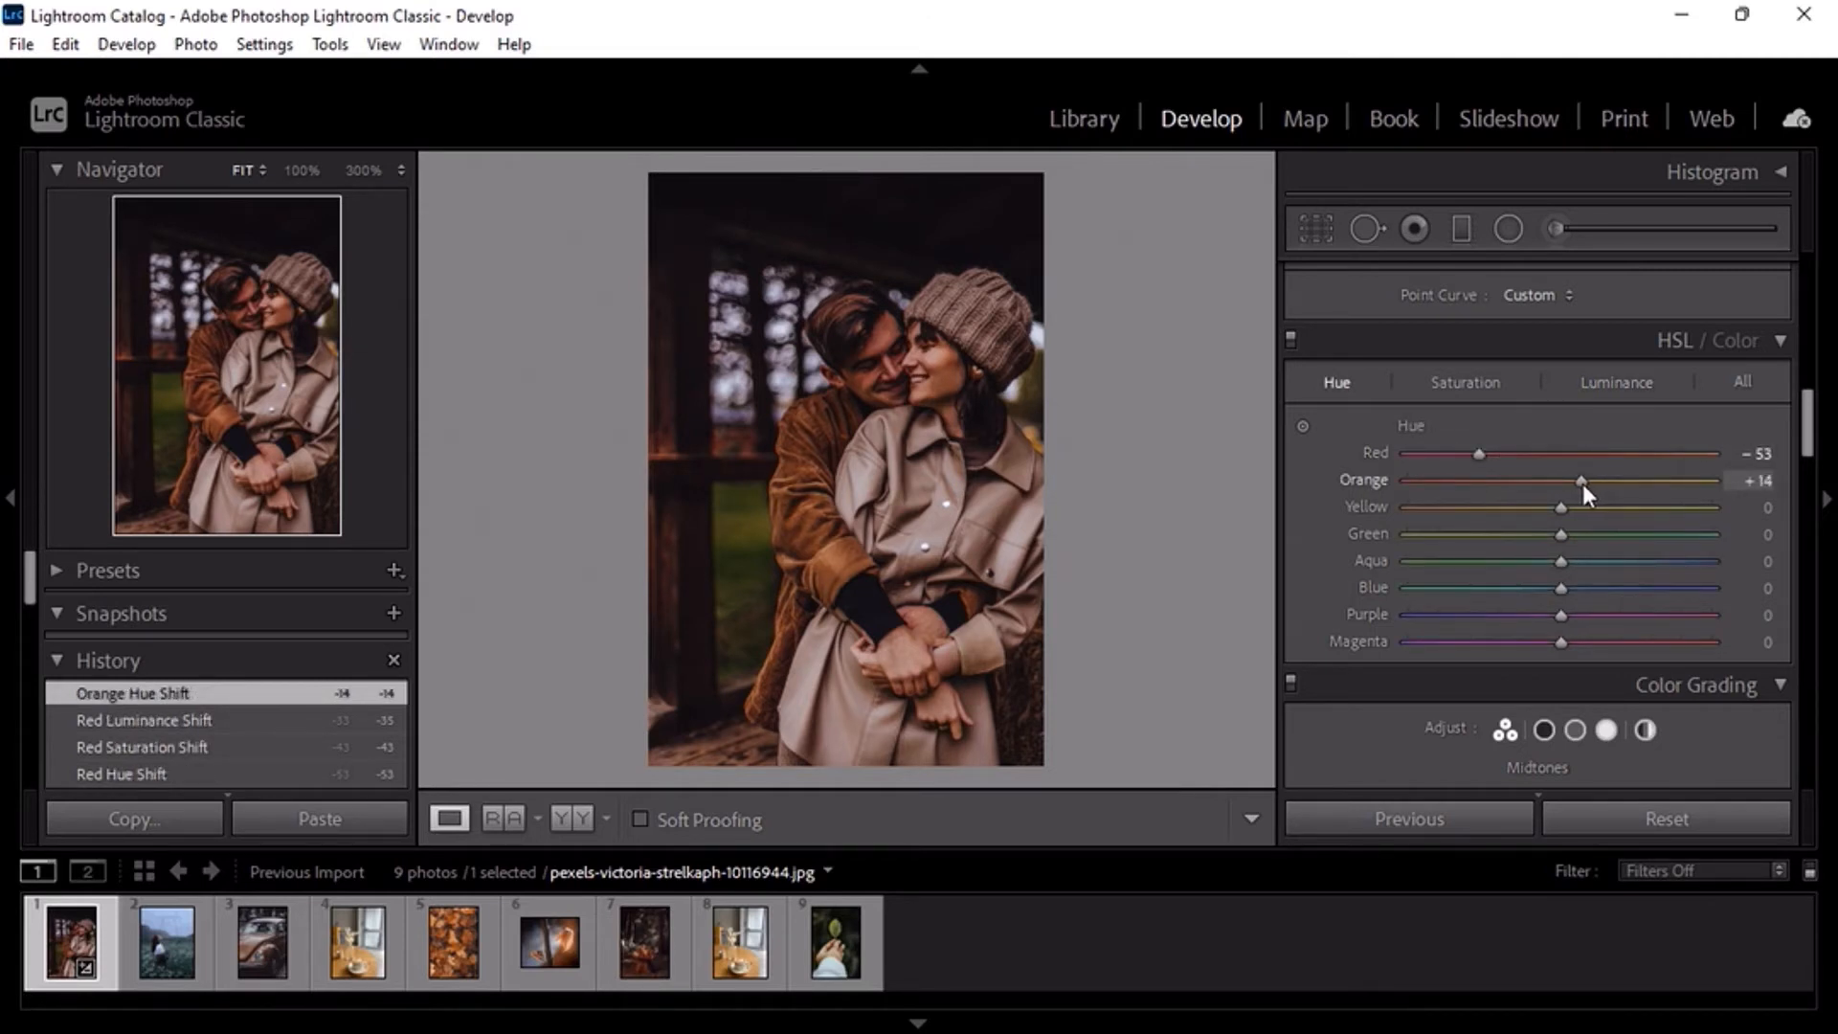
left_click(1484, 382)
left_click(1616, 382)
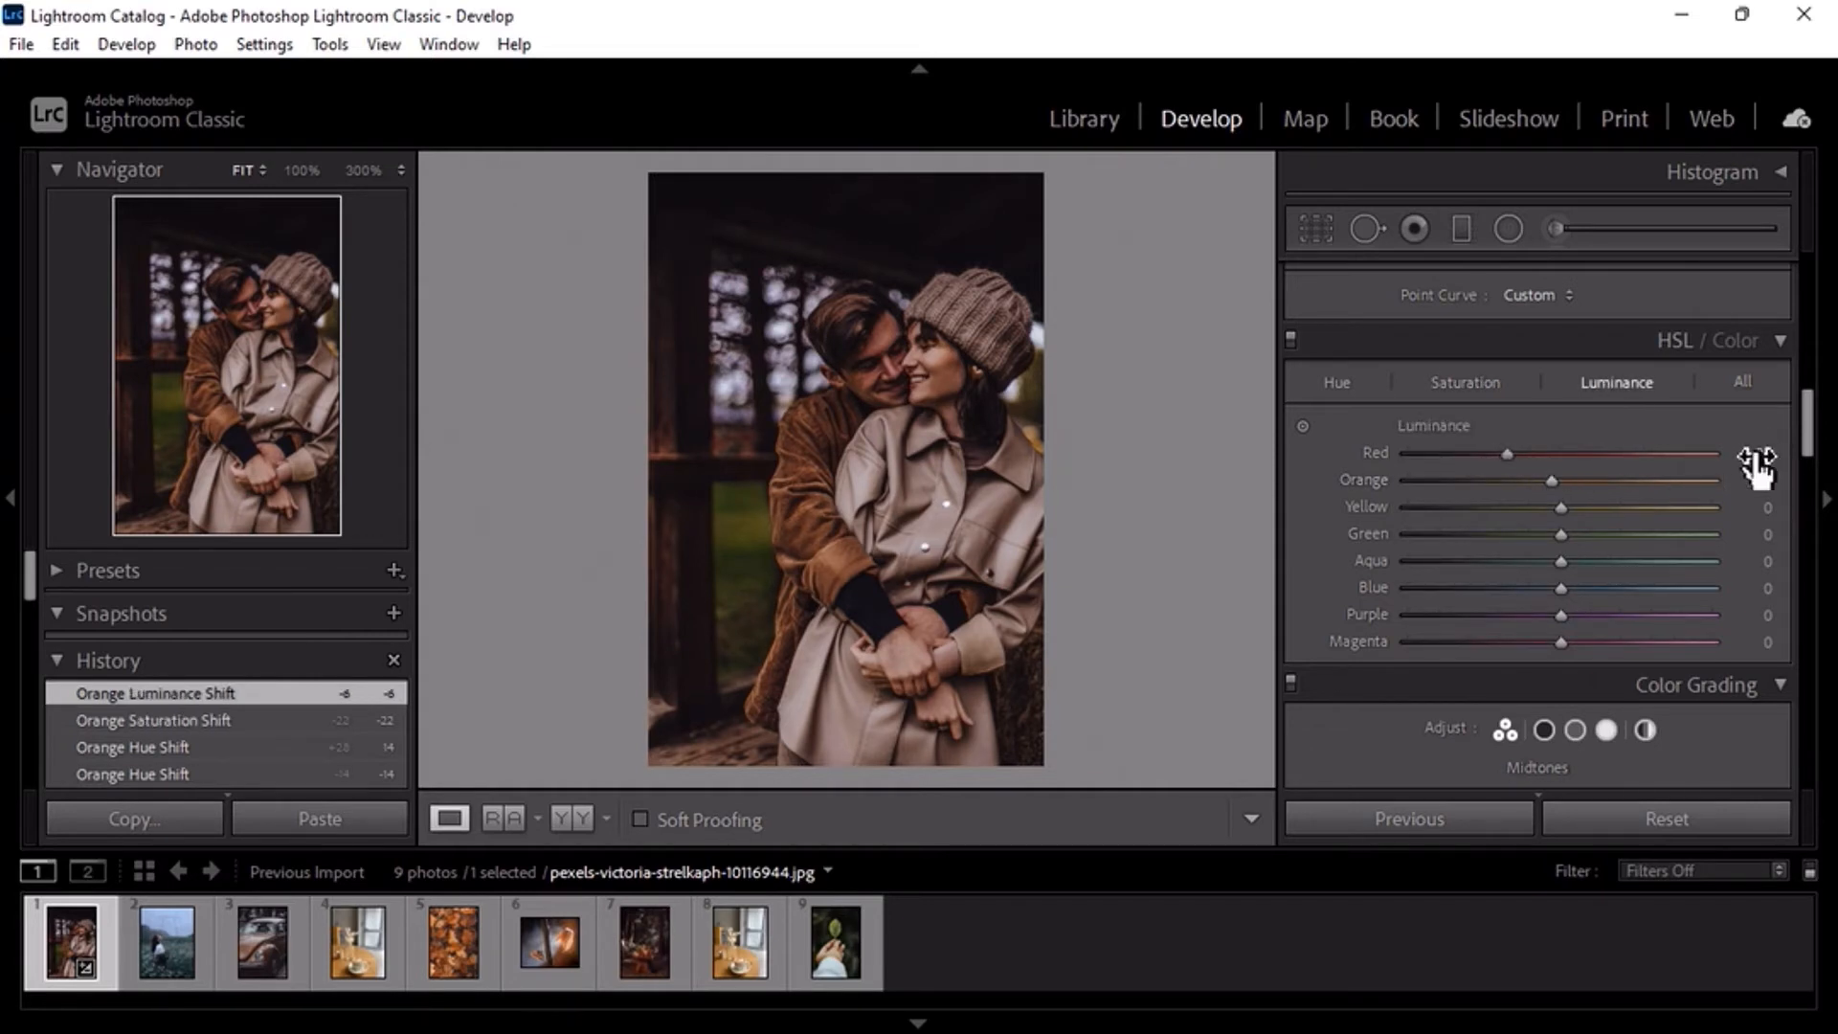
Set the HSL Yellow hue to -63, saturation to -8 and luminance to +7
scroll(1809, 454, "down", 2)
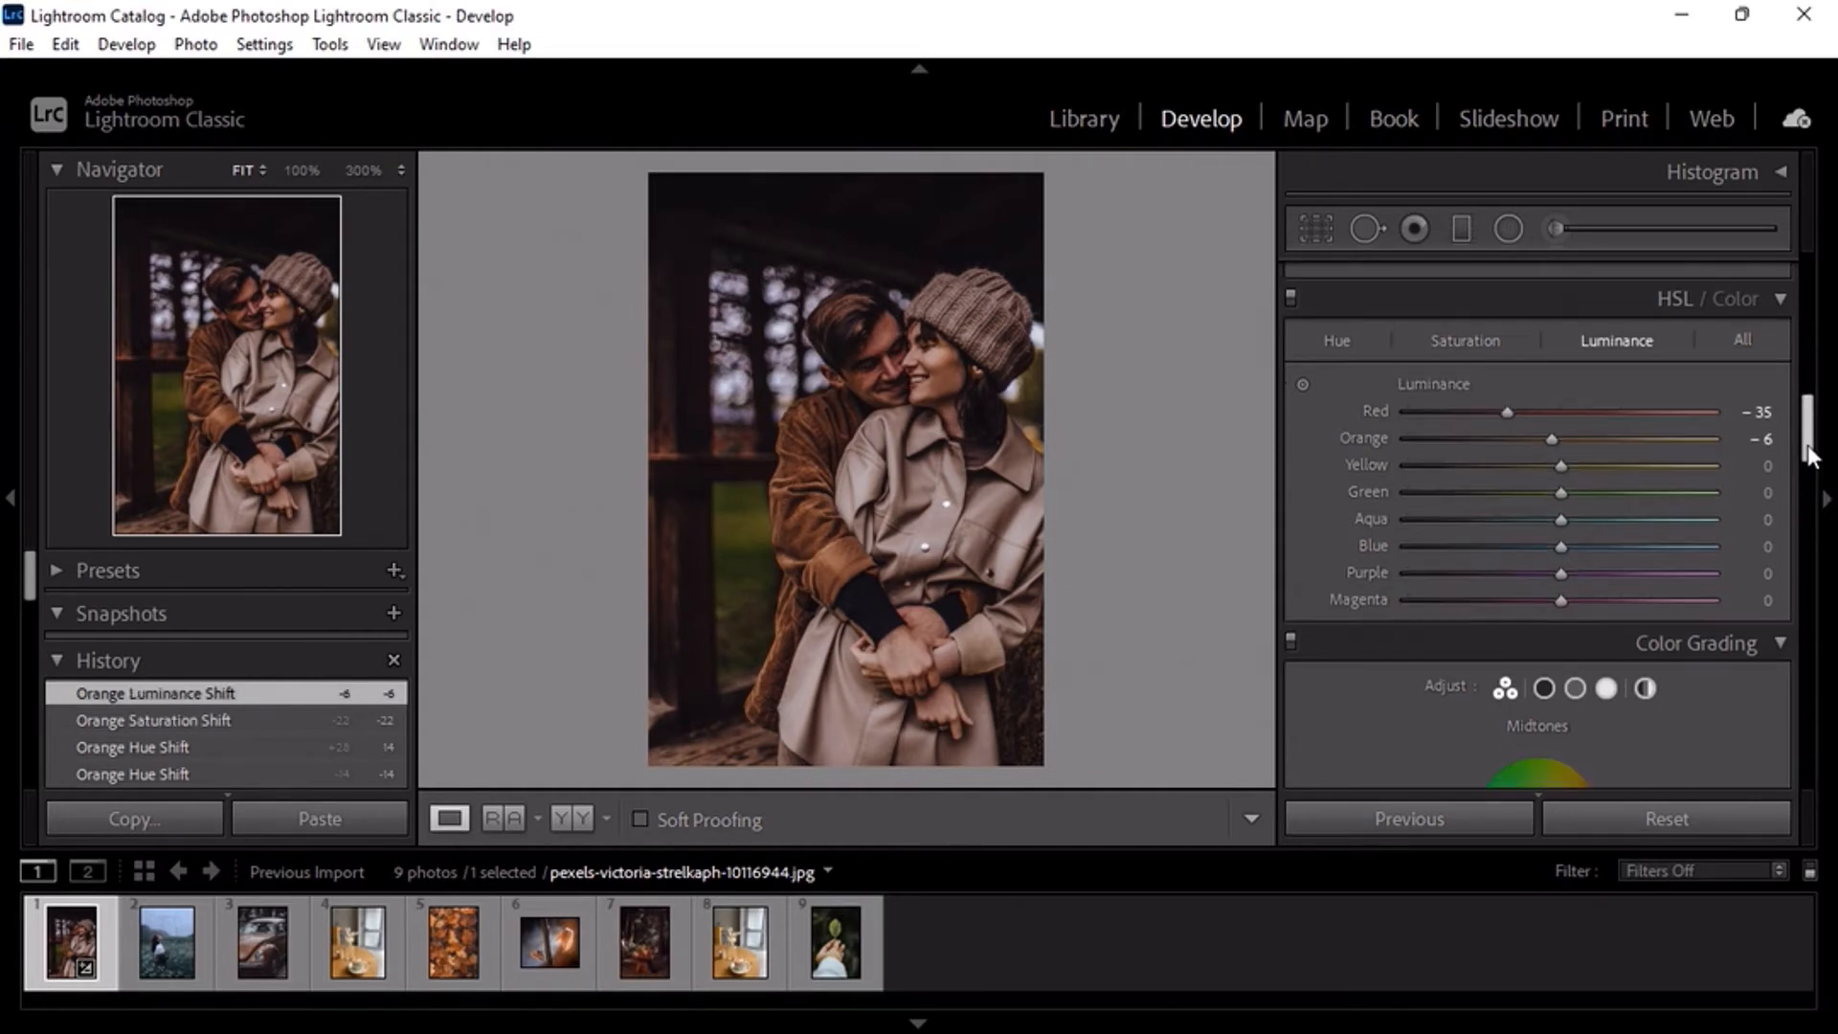
left_click(1337, 288)
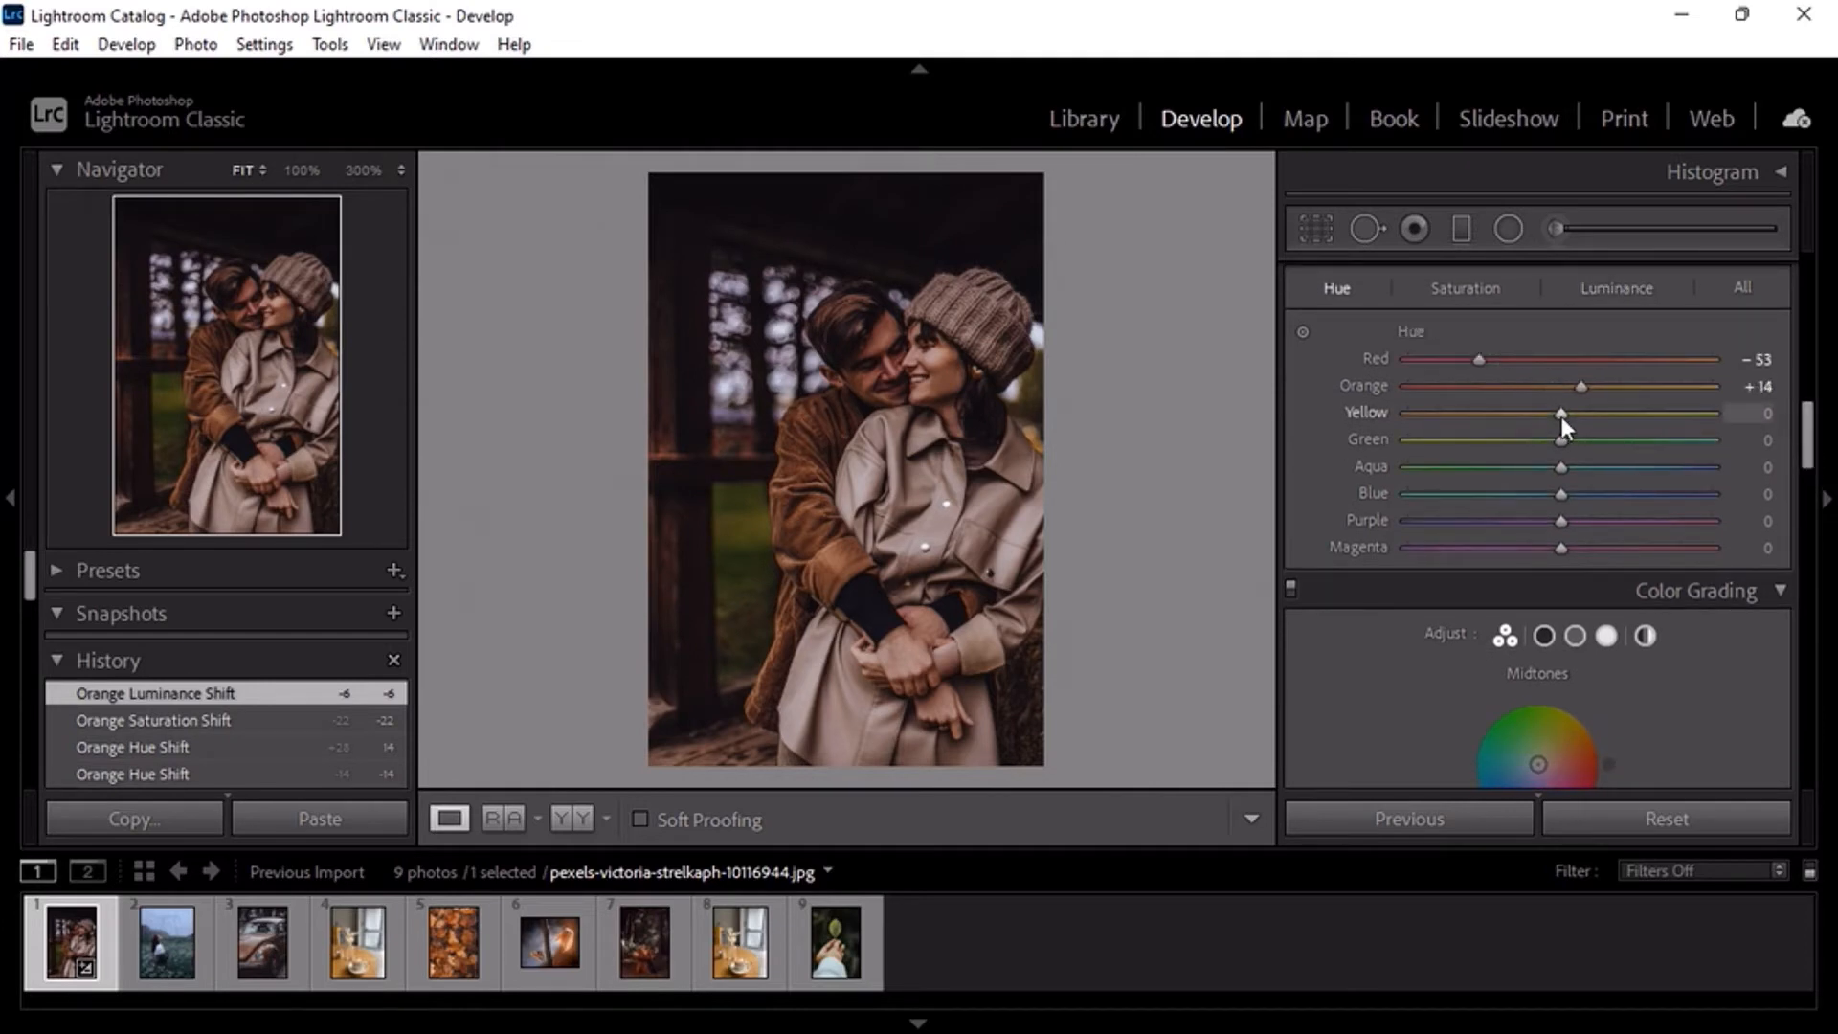
left_click_drag(1561, 415, 1466, 428)
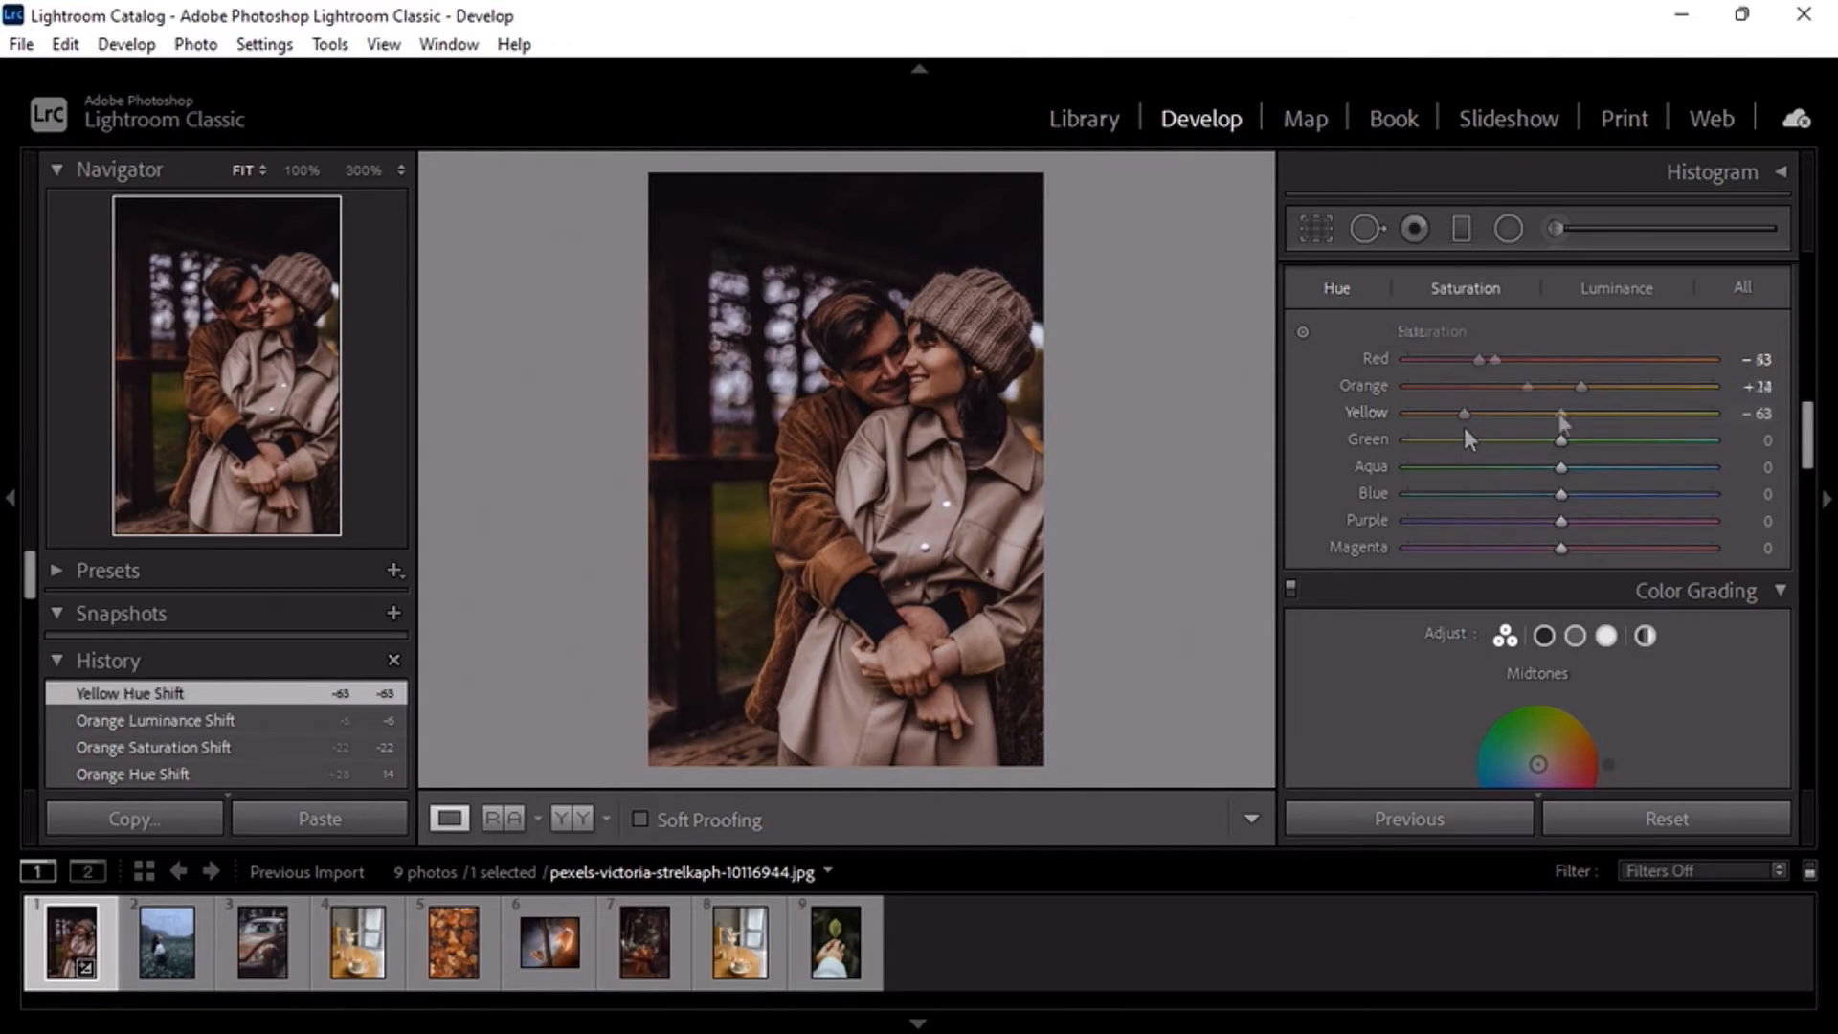
left_click_drag(1560, 417, 1543, 417)
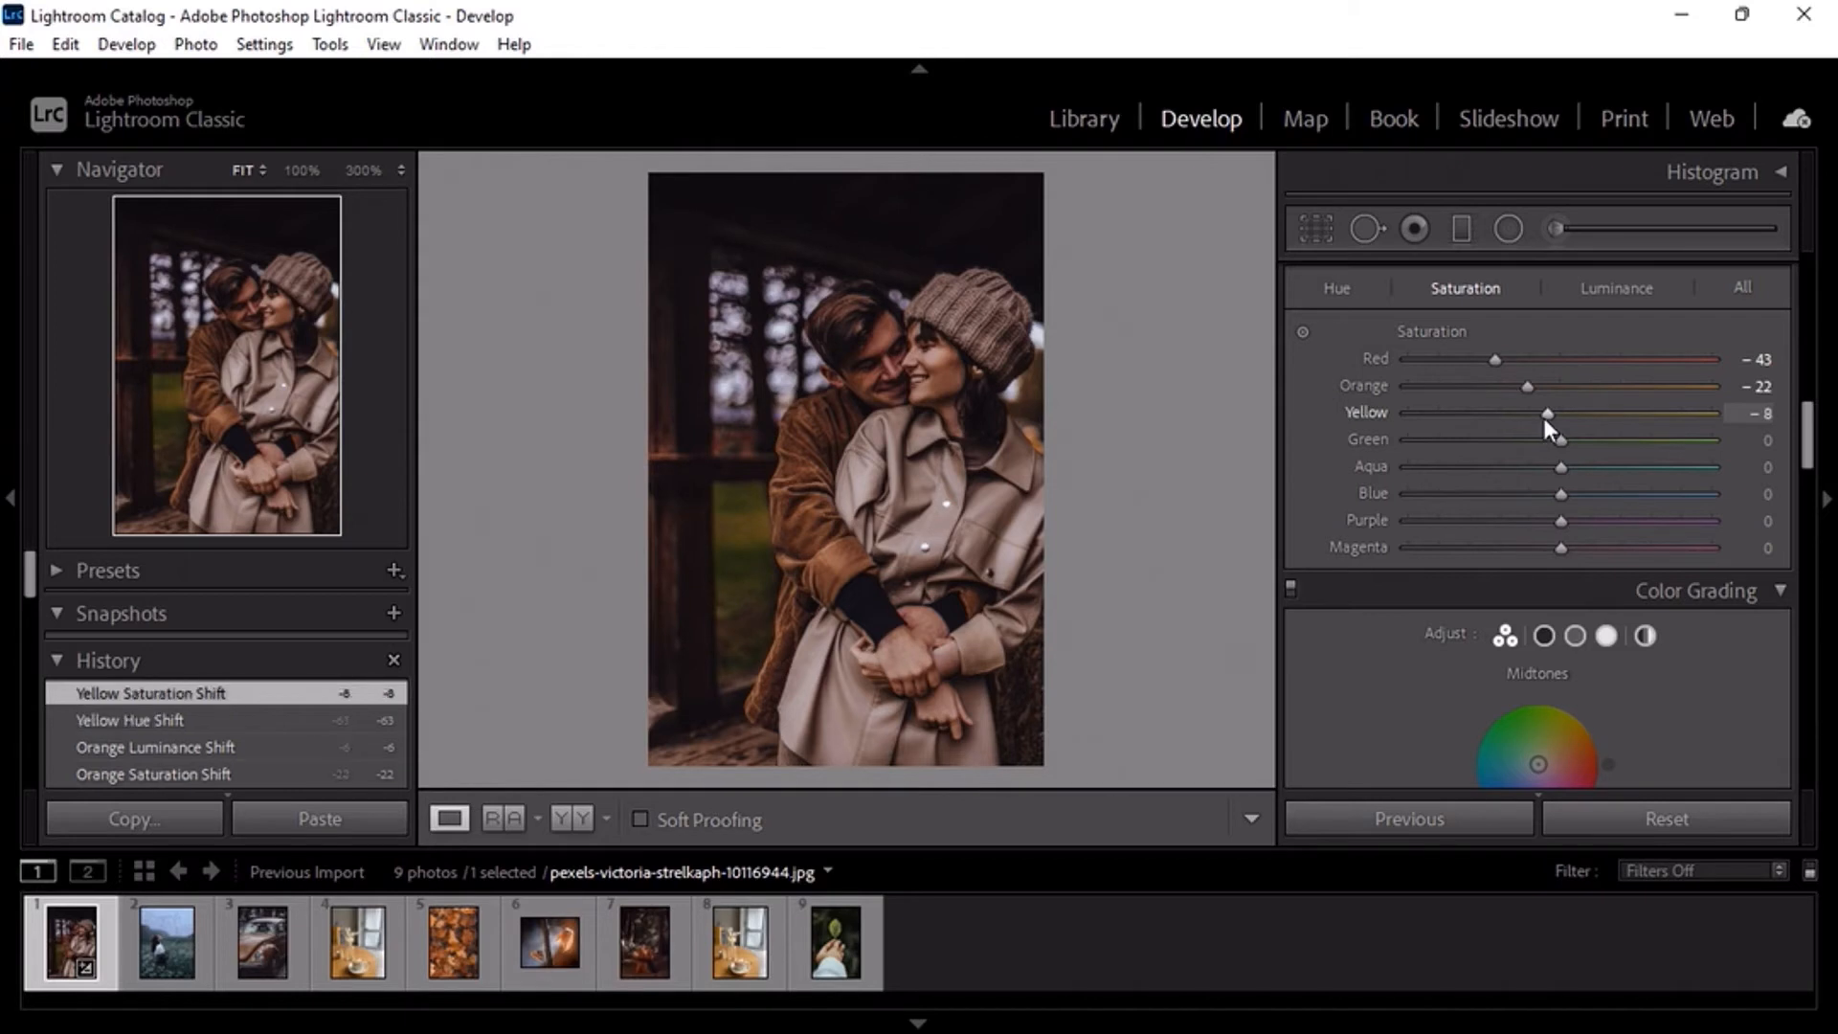
left_click(1603, 287)
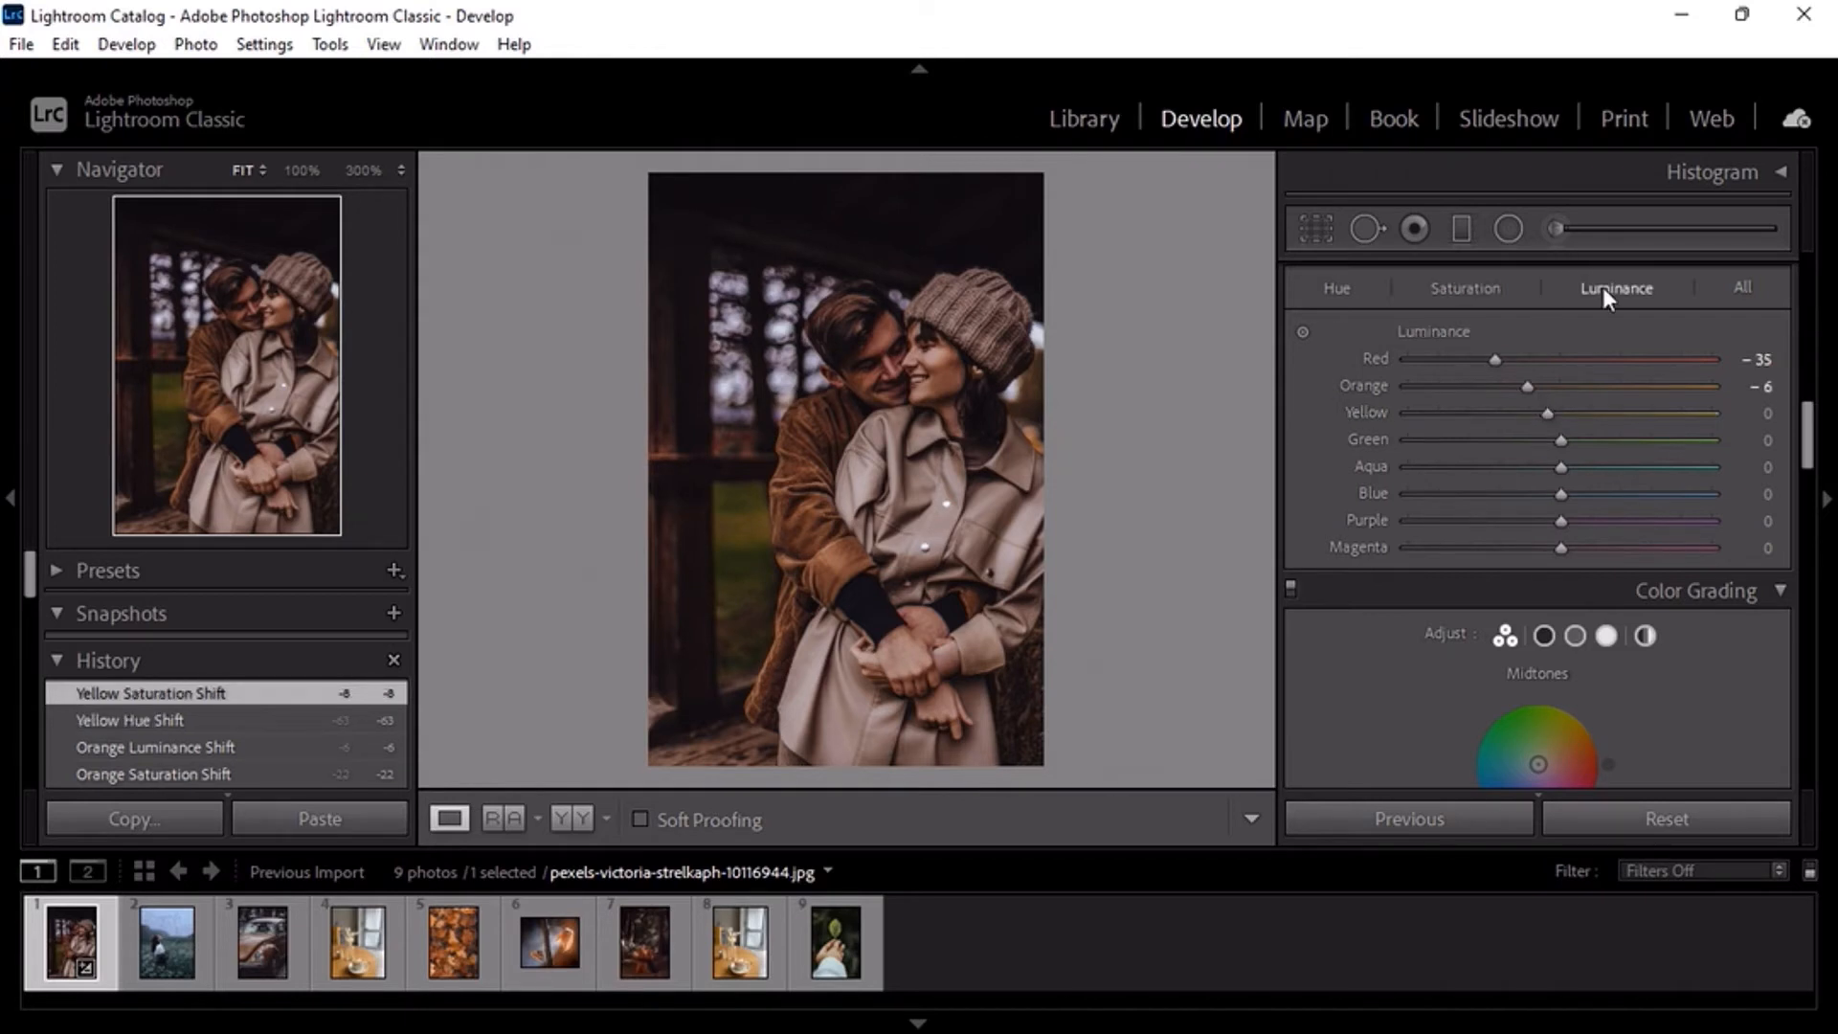
left_click_drag(1559, 419, 1570, 421)
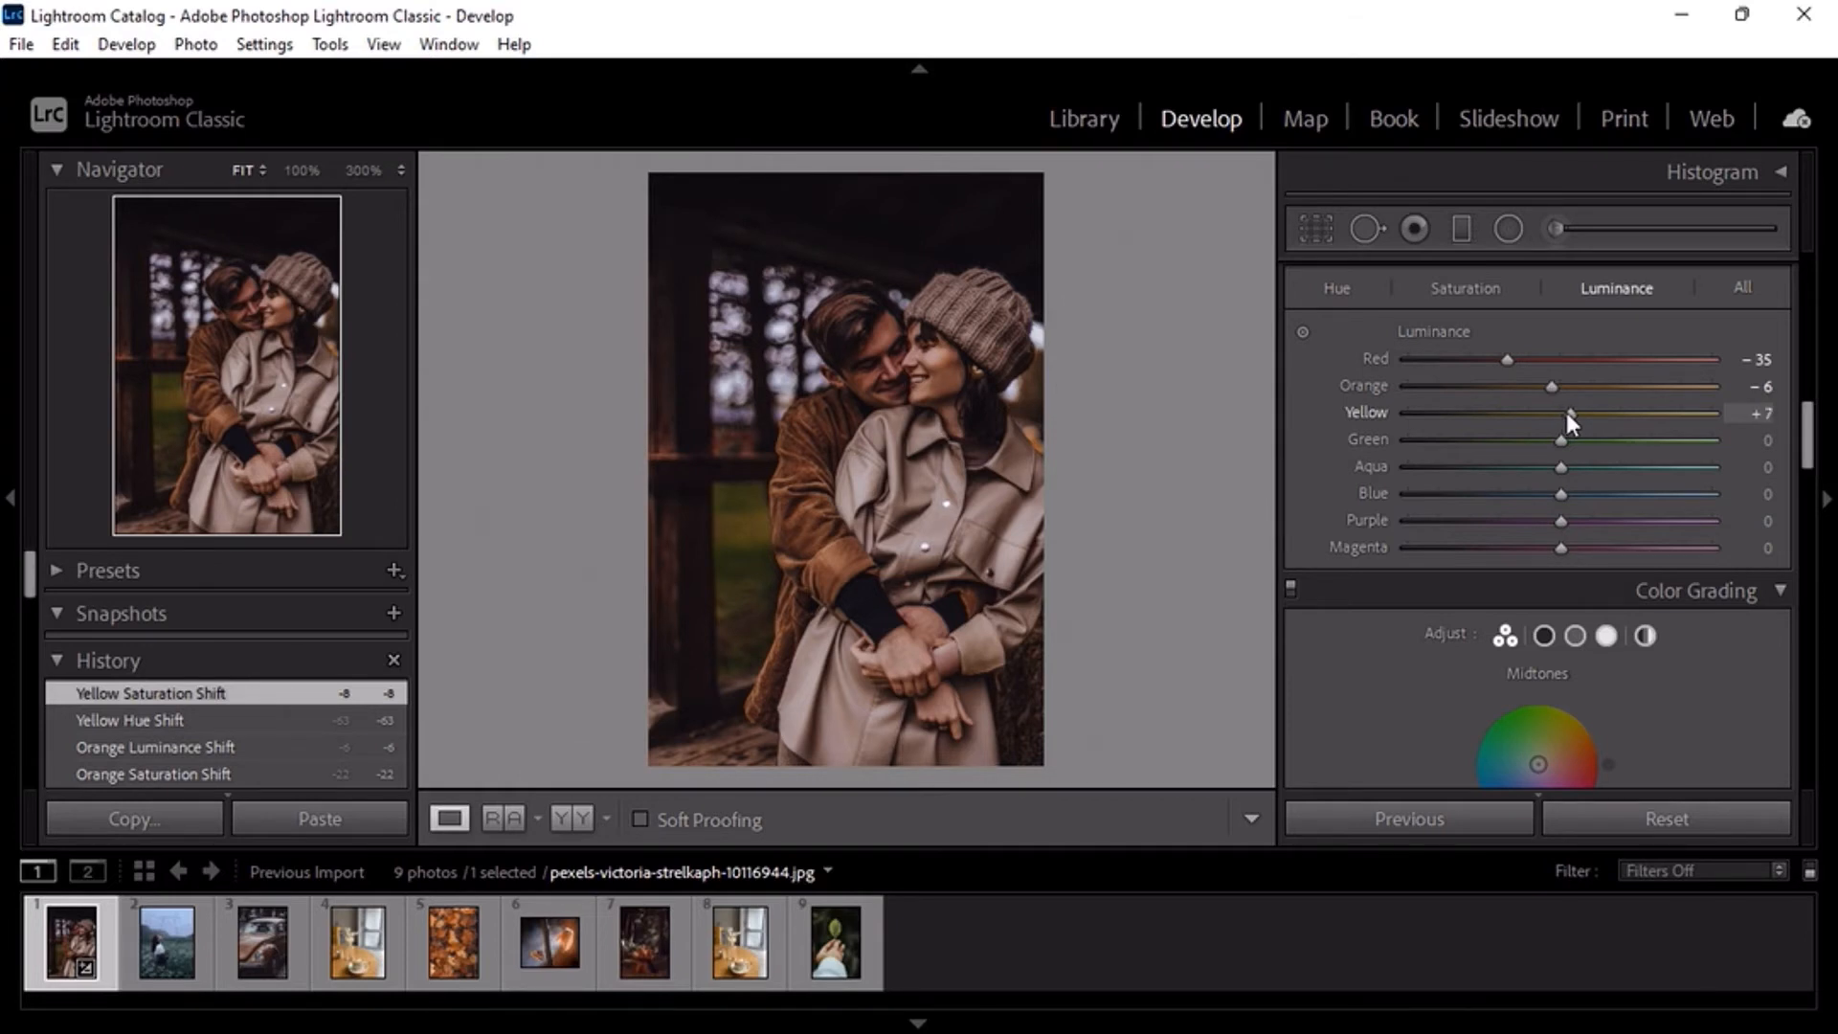
Set the HSL Green hue to -71 and its saturation to -100
left_click(1339, 287)
left_click_drag(1560, 440, 1382, 466)
left_click(1475, 290)
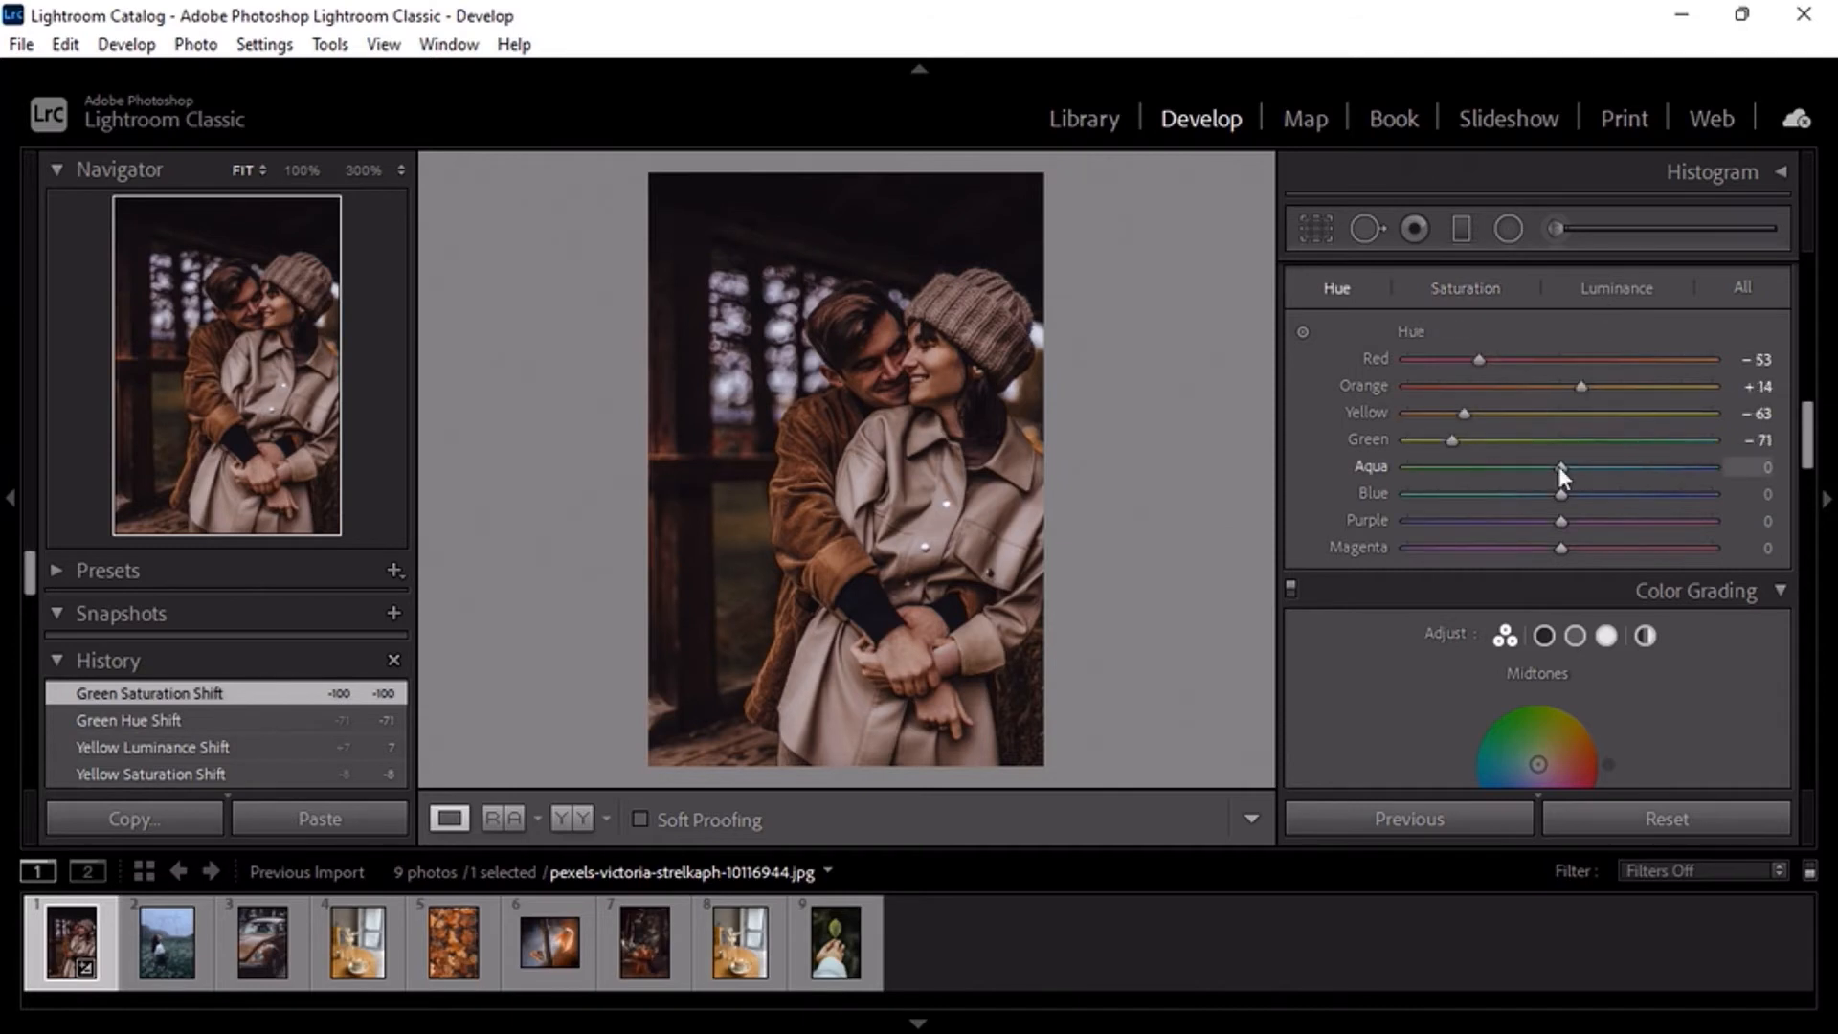
Set the HSL Aqua hue to +70, saturation to -100 and luminance to -90
left_click_drag(1559, 468, 1666, 481)
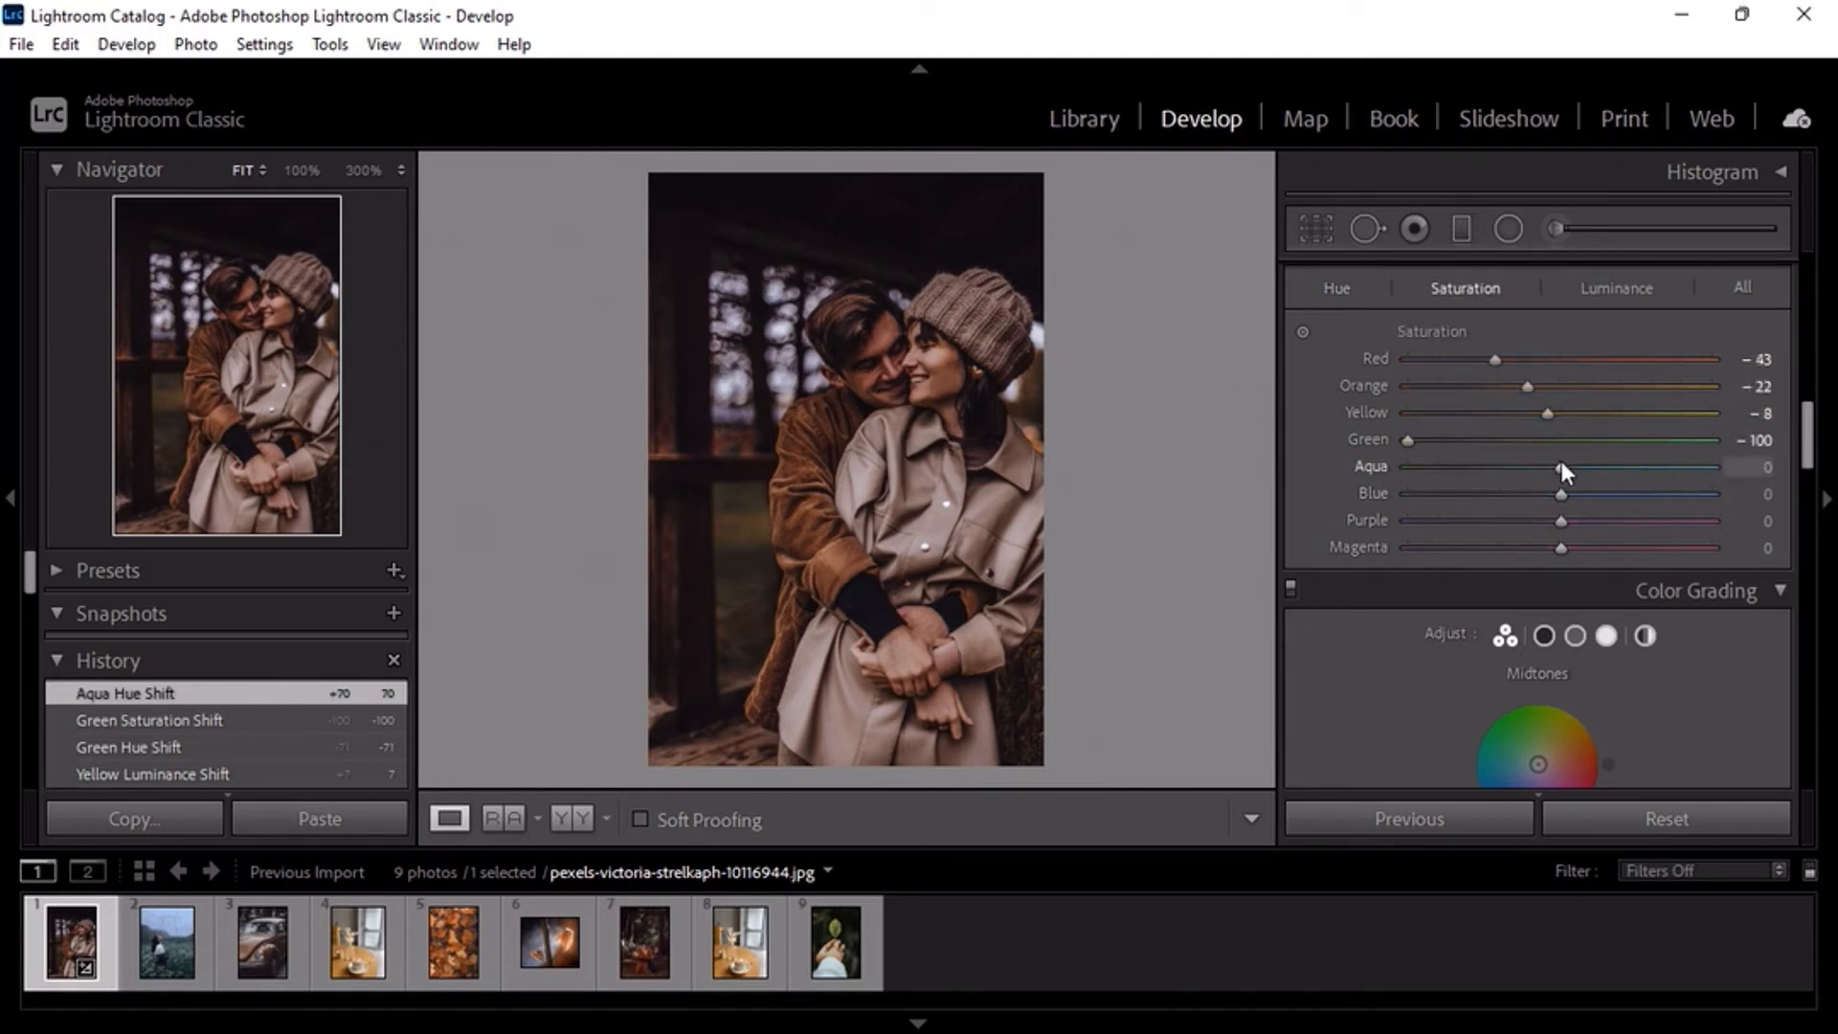
left_click_drag(1562, 470, 1412, 469)
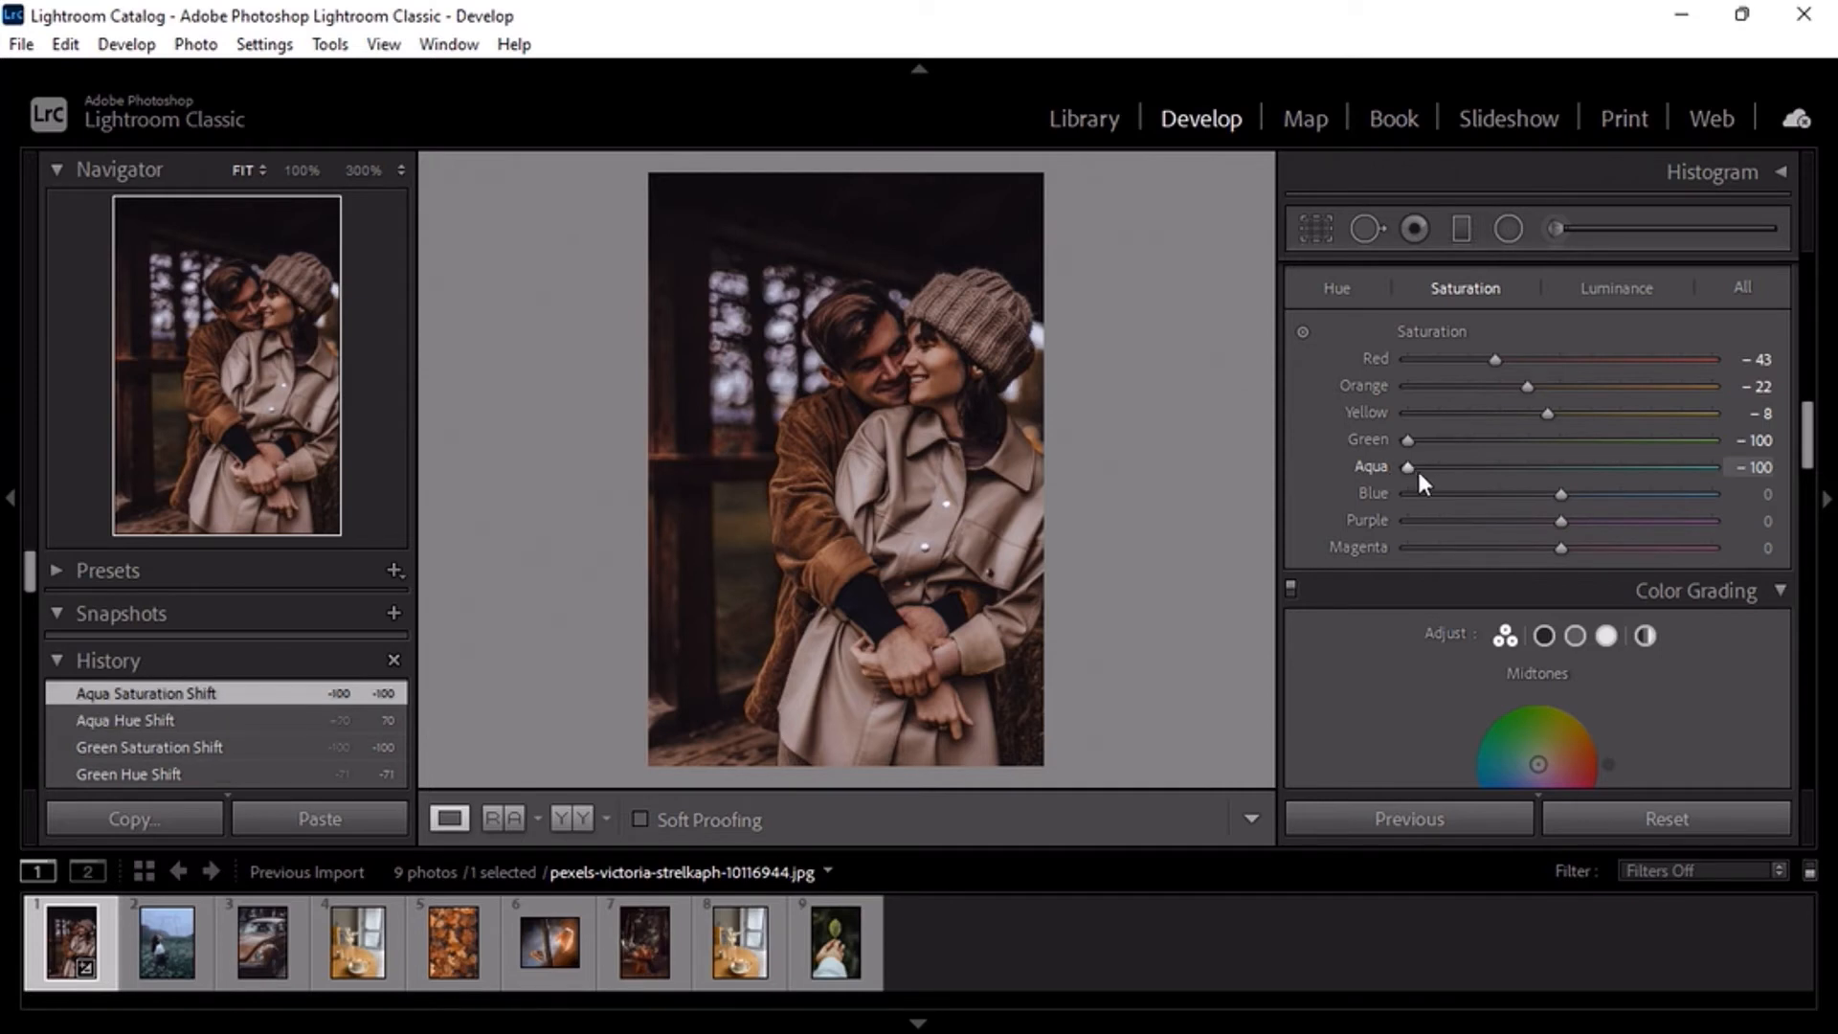
left_click(1616, 287)
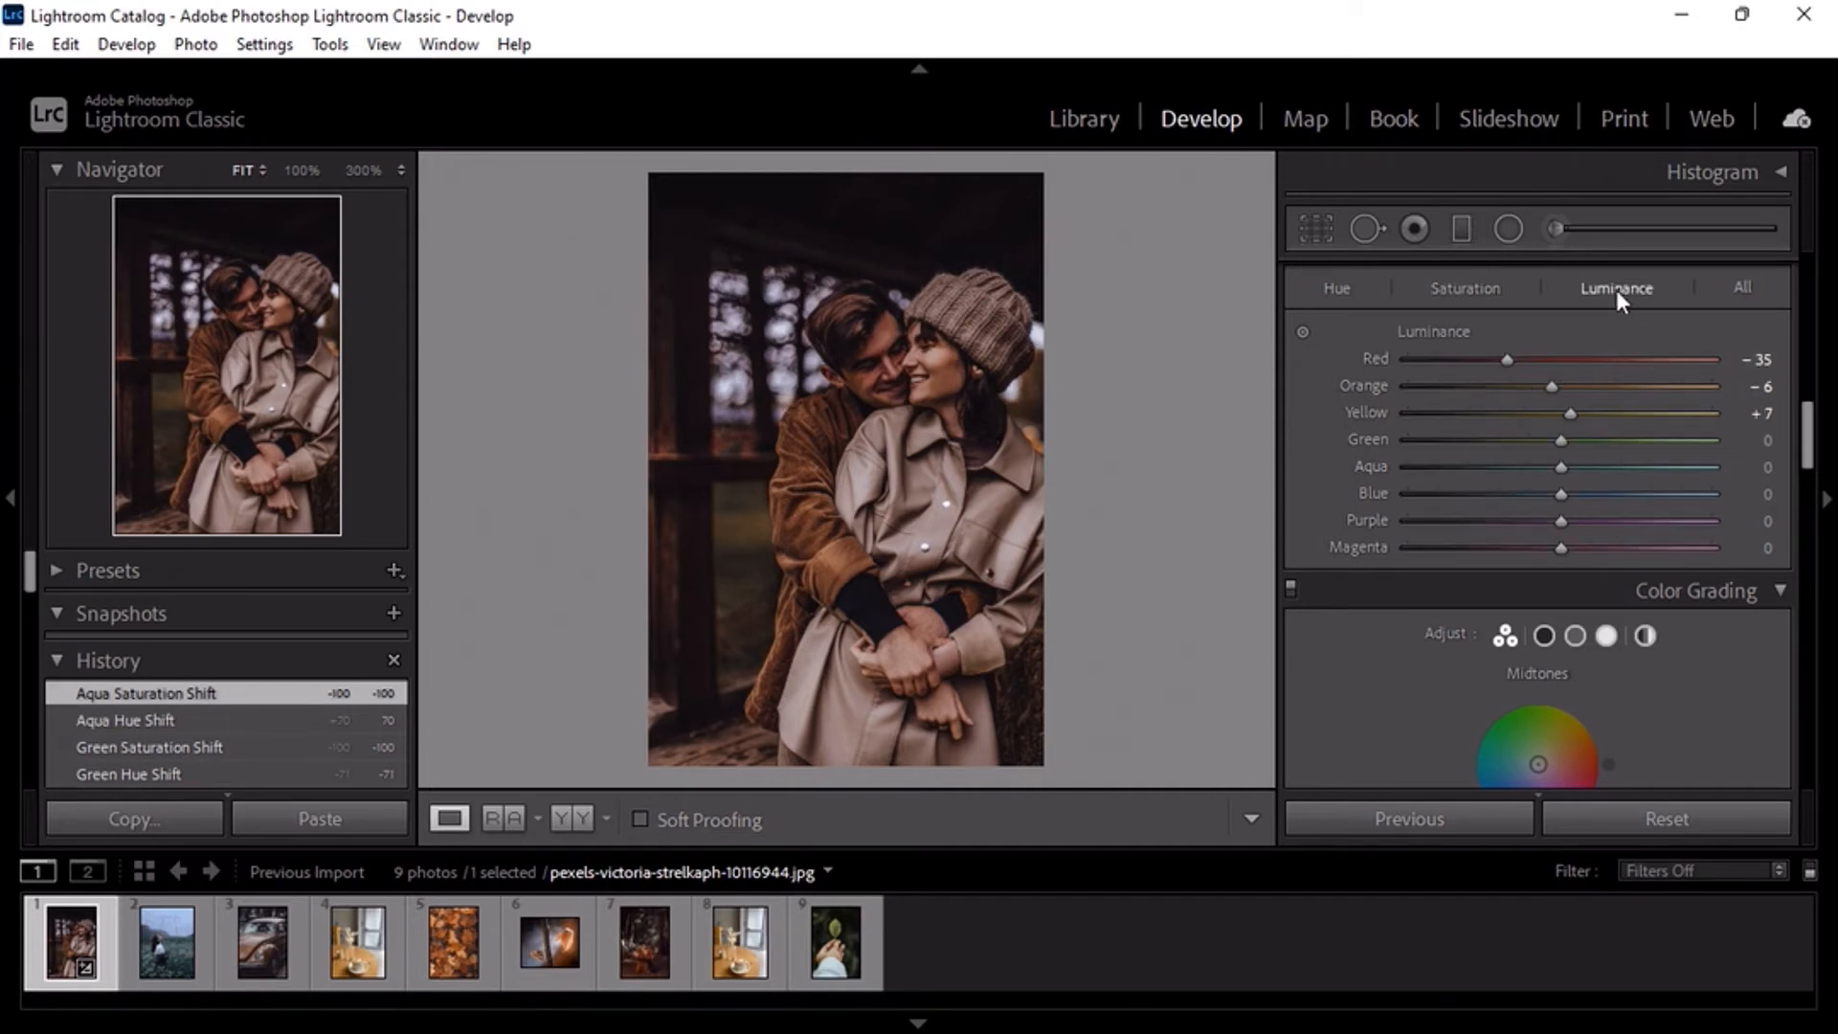
left_click_drag(1560, 470, 1422, 496)
Set the HSL Blue saturation to -34 and its luminance to +22
left_click(1465, 288)
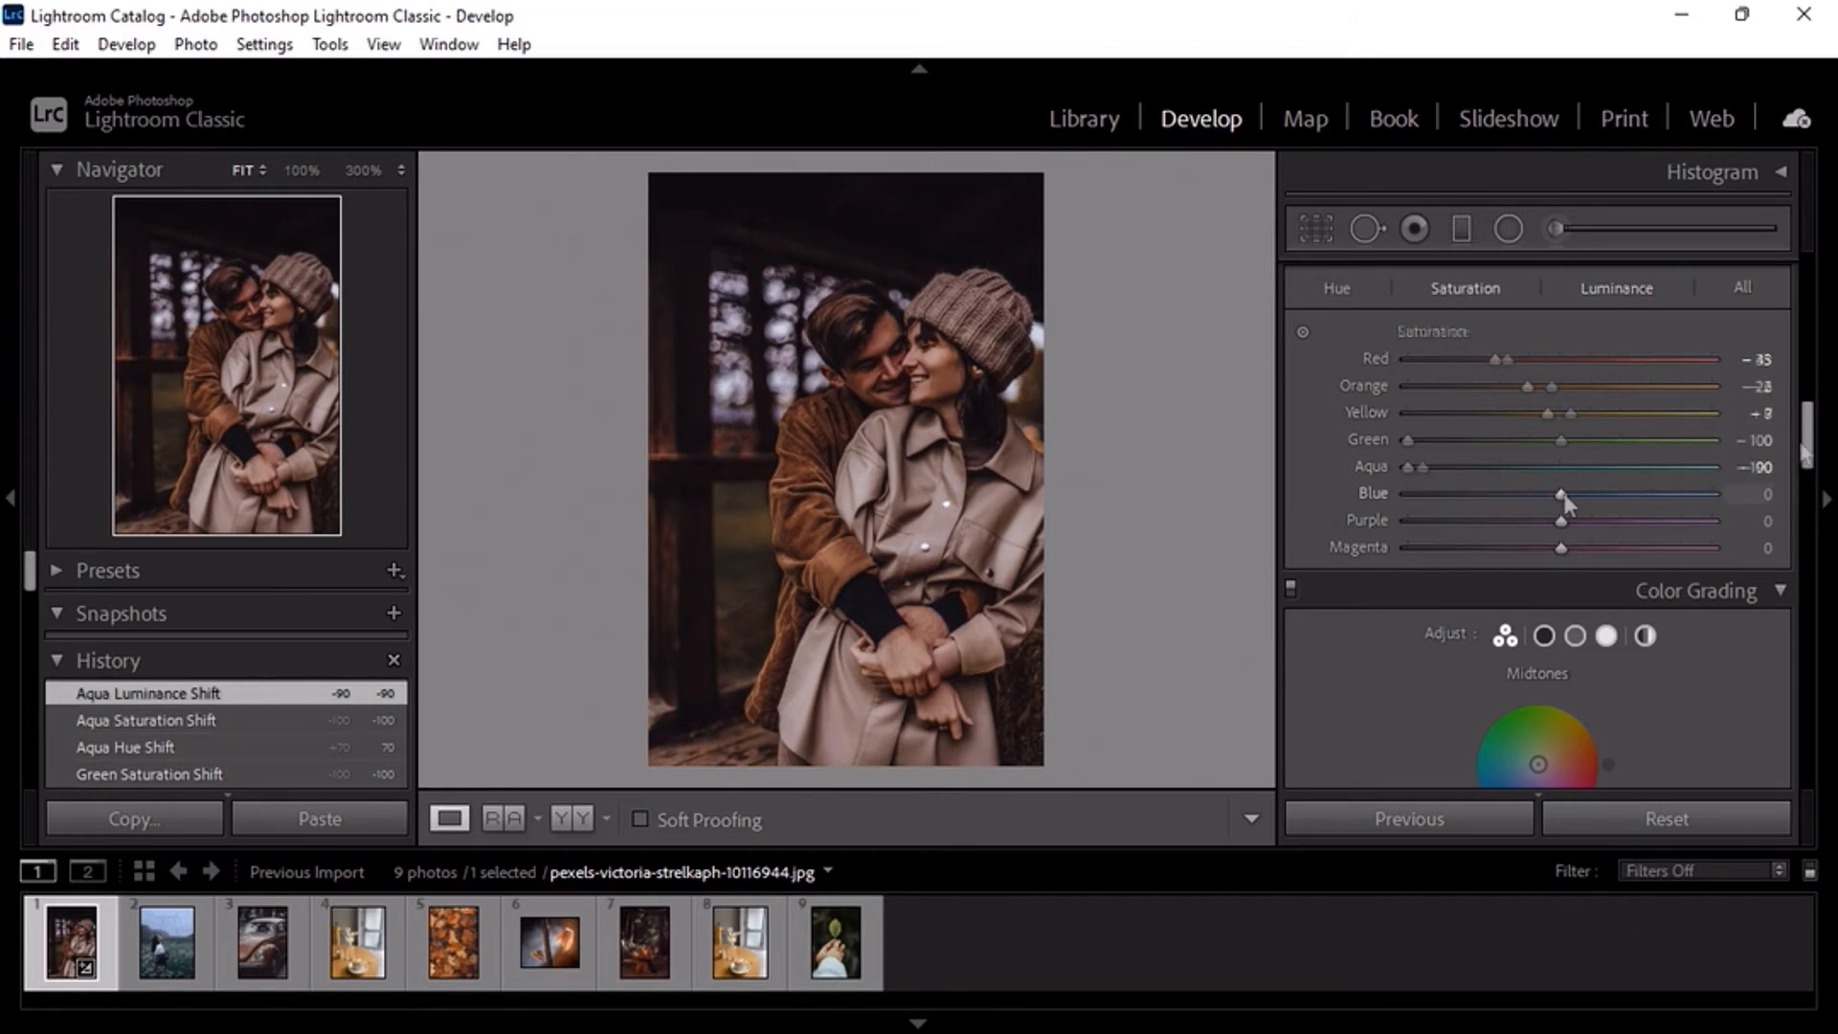
left_click_drag(1547, 492, 1510, 500)
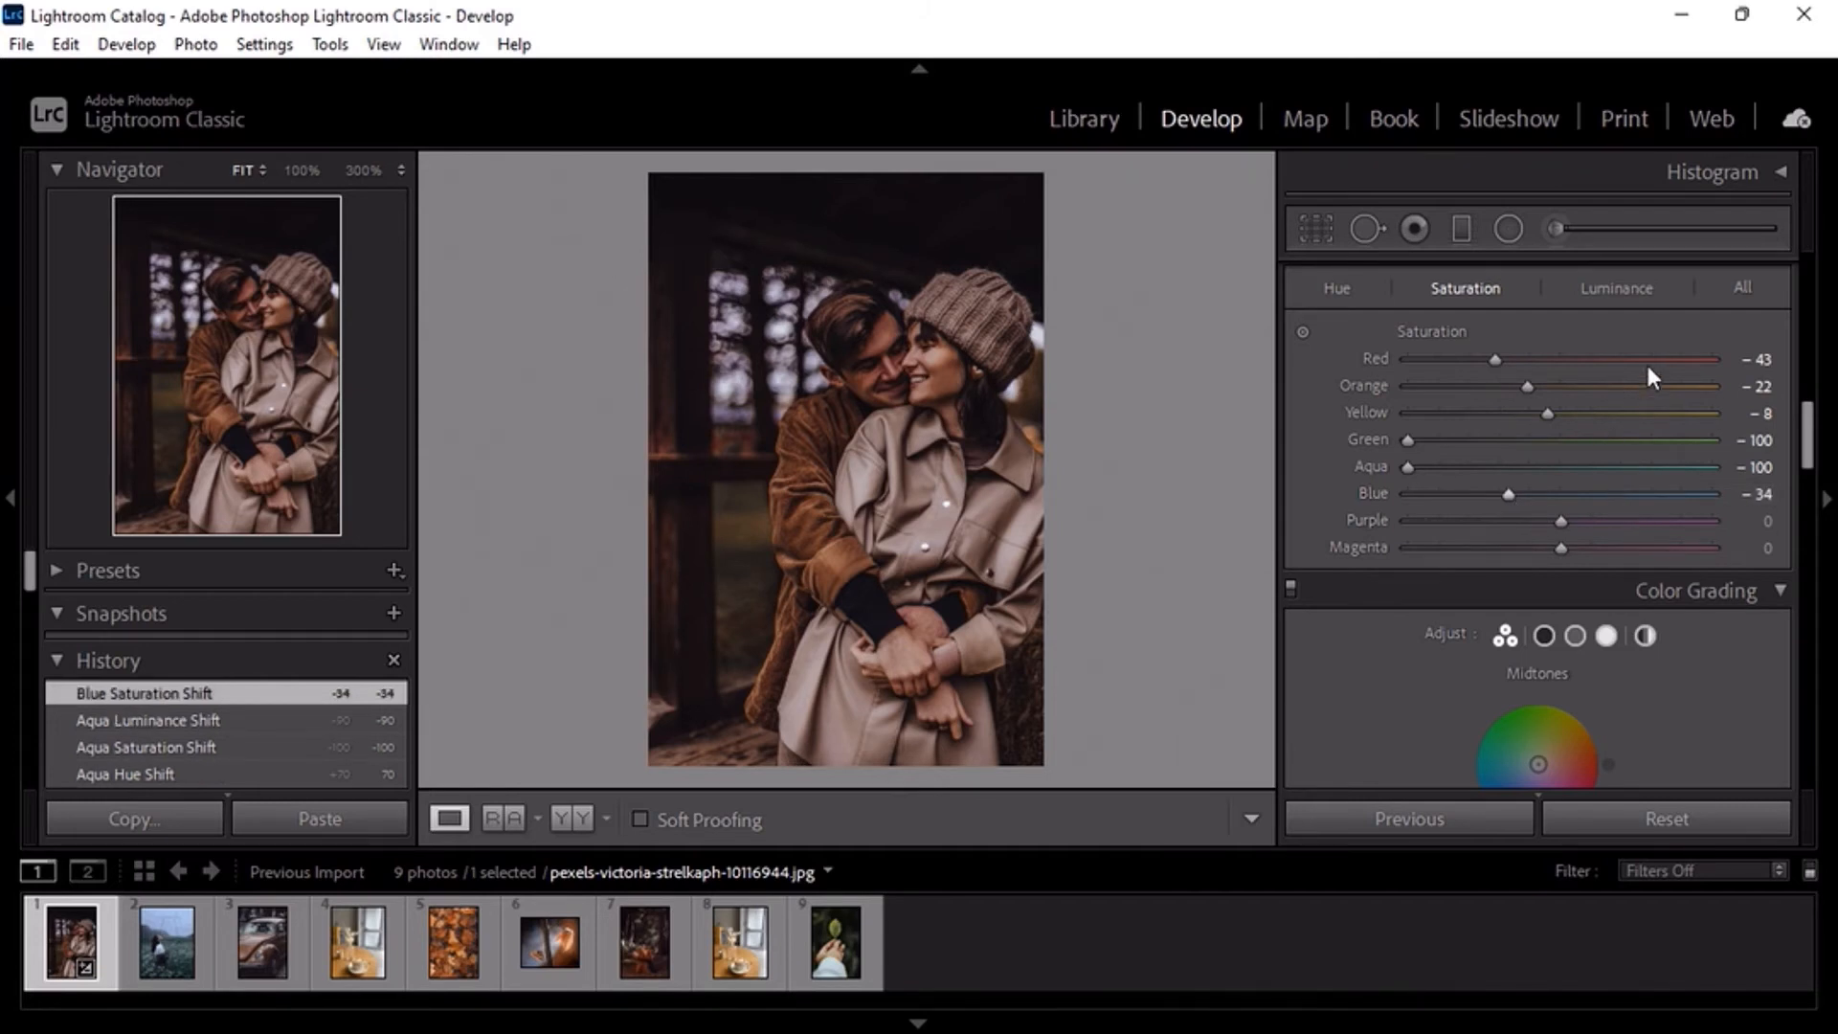
left_click(1626, 283)
left_click_drag(1563, 498, 1593, 497)
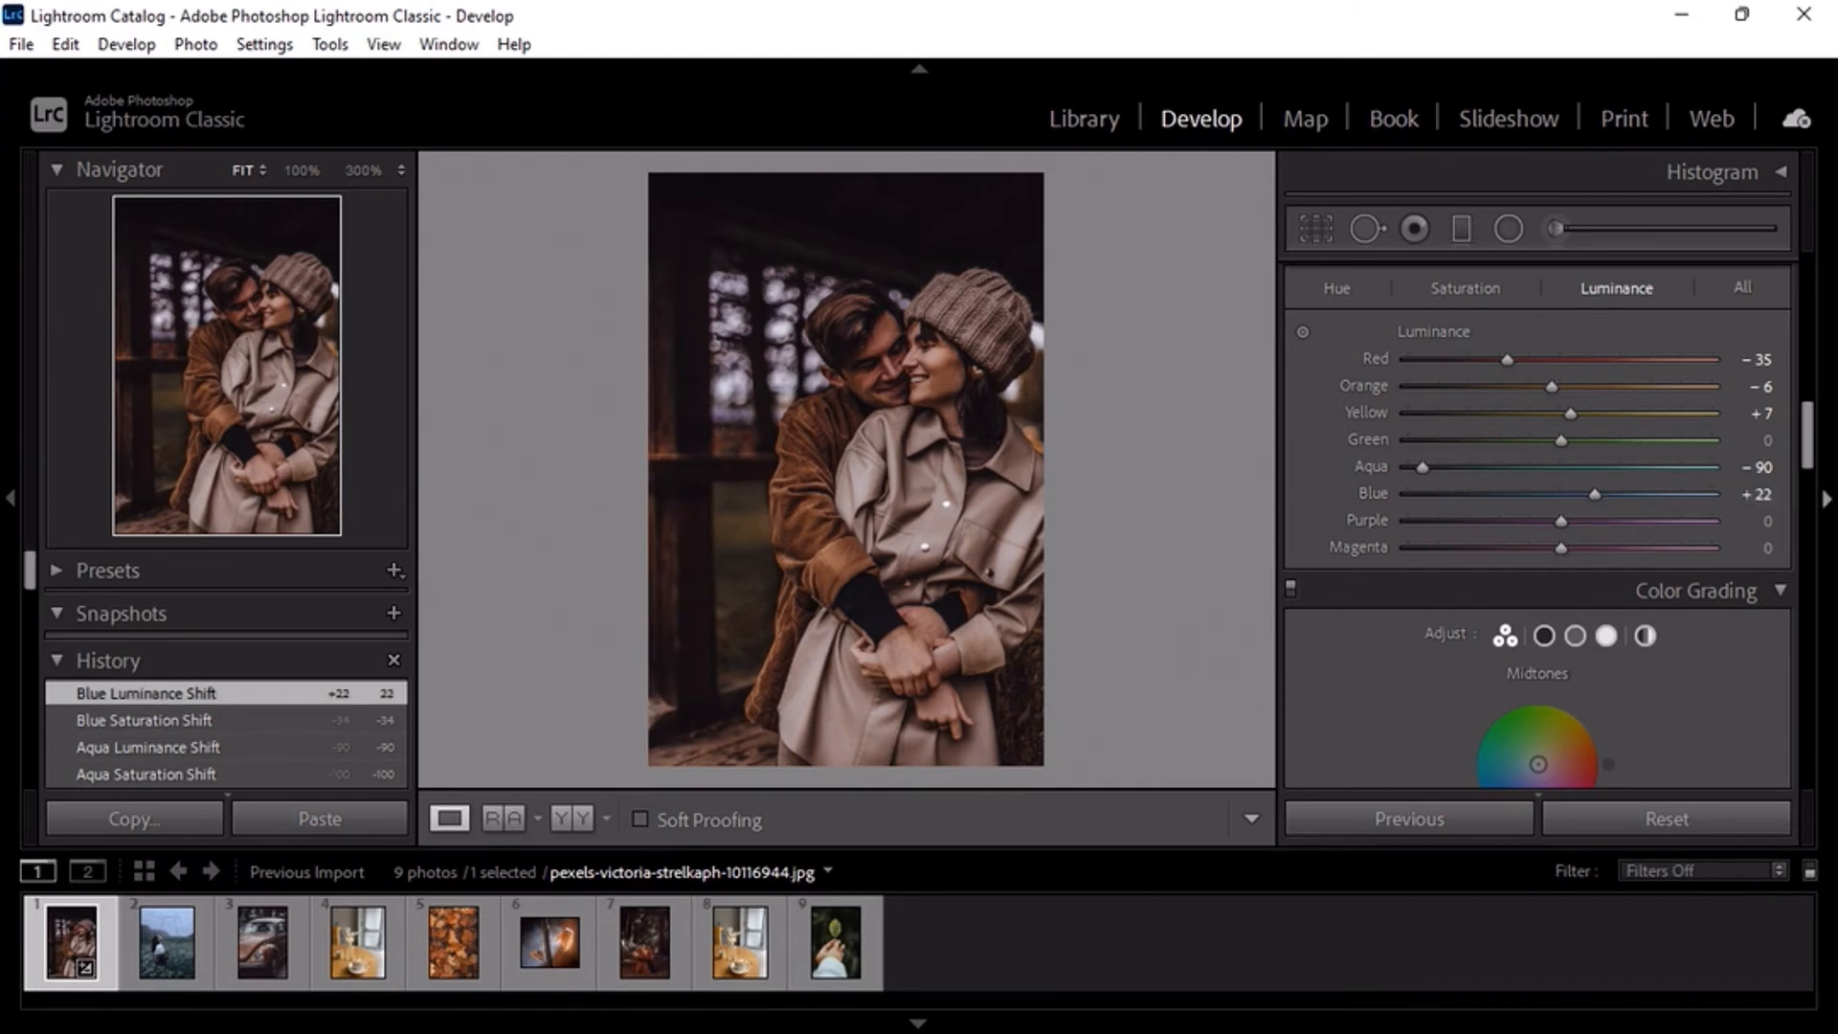
Color grade the shadows with hue 165 and saturation 5, and set the grading's Blending to 100
scroll(1538, 479, "down", 4)
left_click(1544, 319)
left_click_drag(1400, 669, 1542, 672)
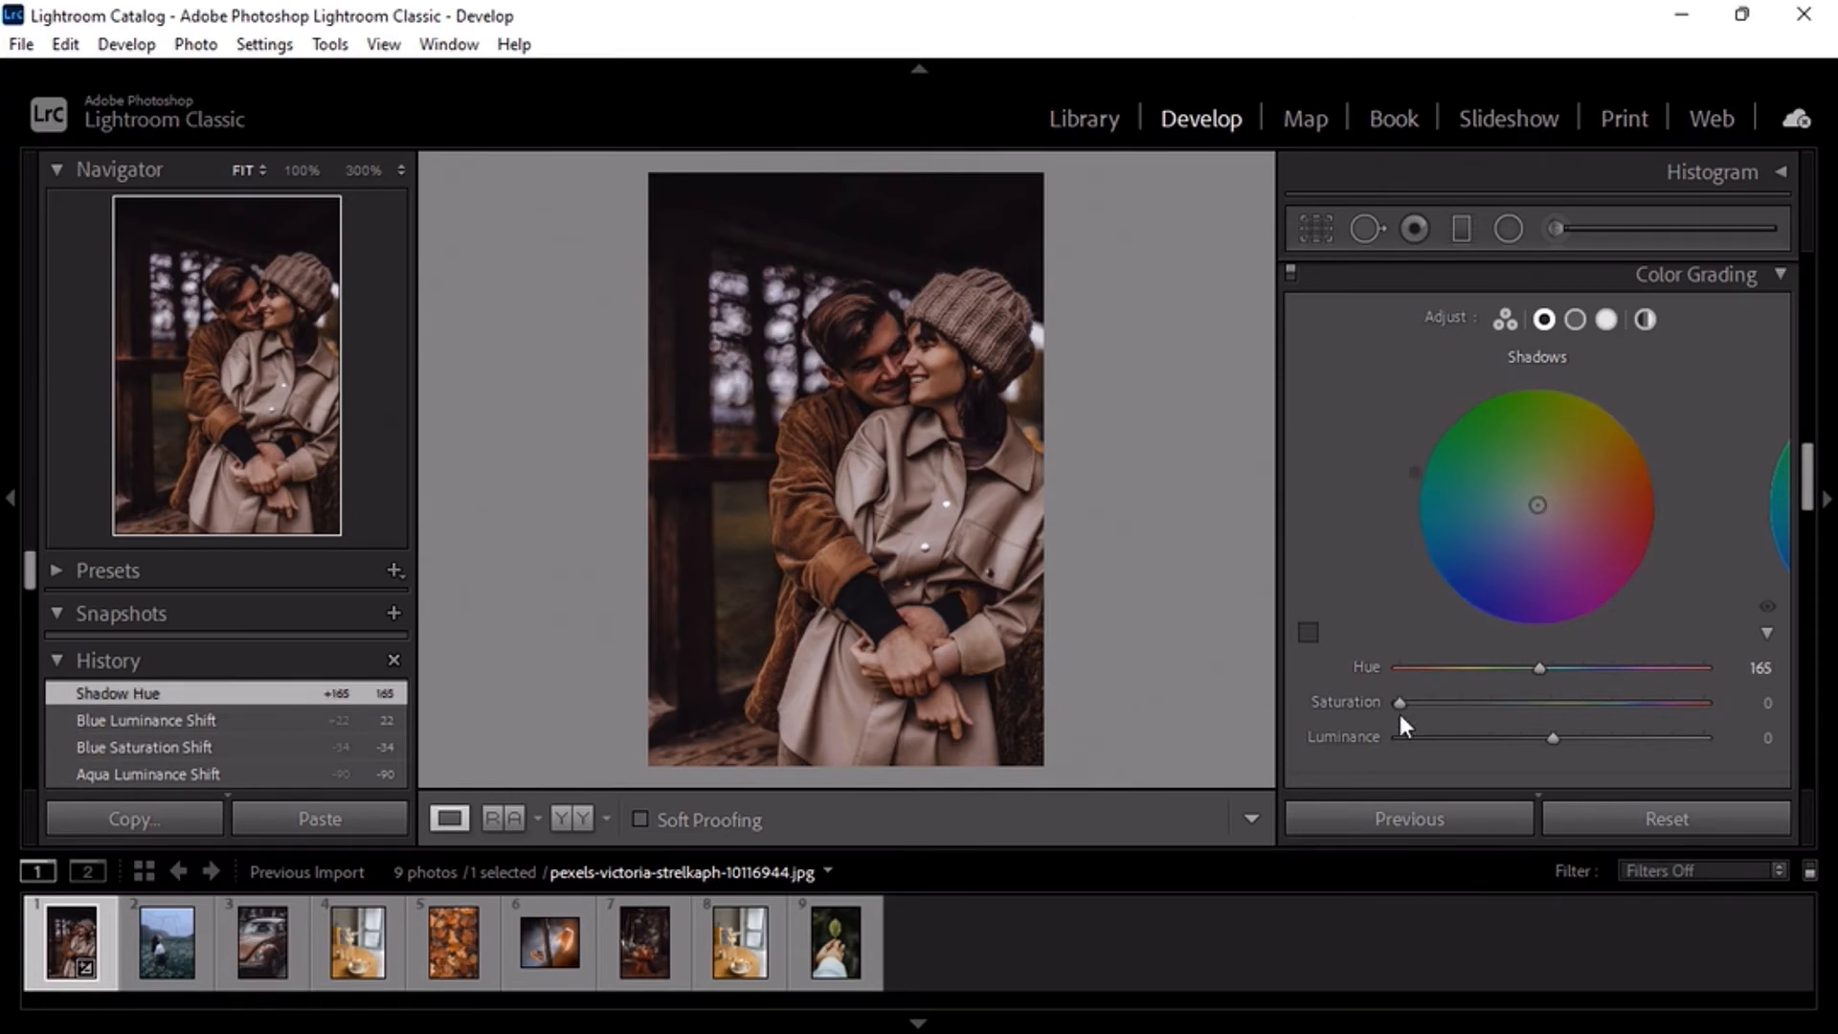
left_click_drag(1400, 705, 1417, 704)
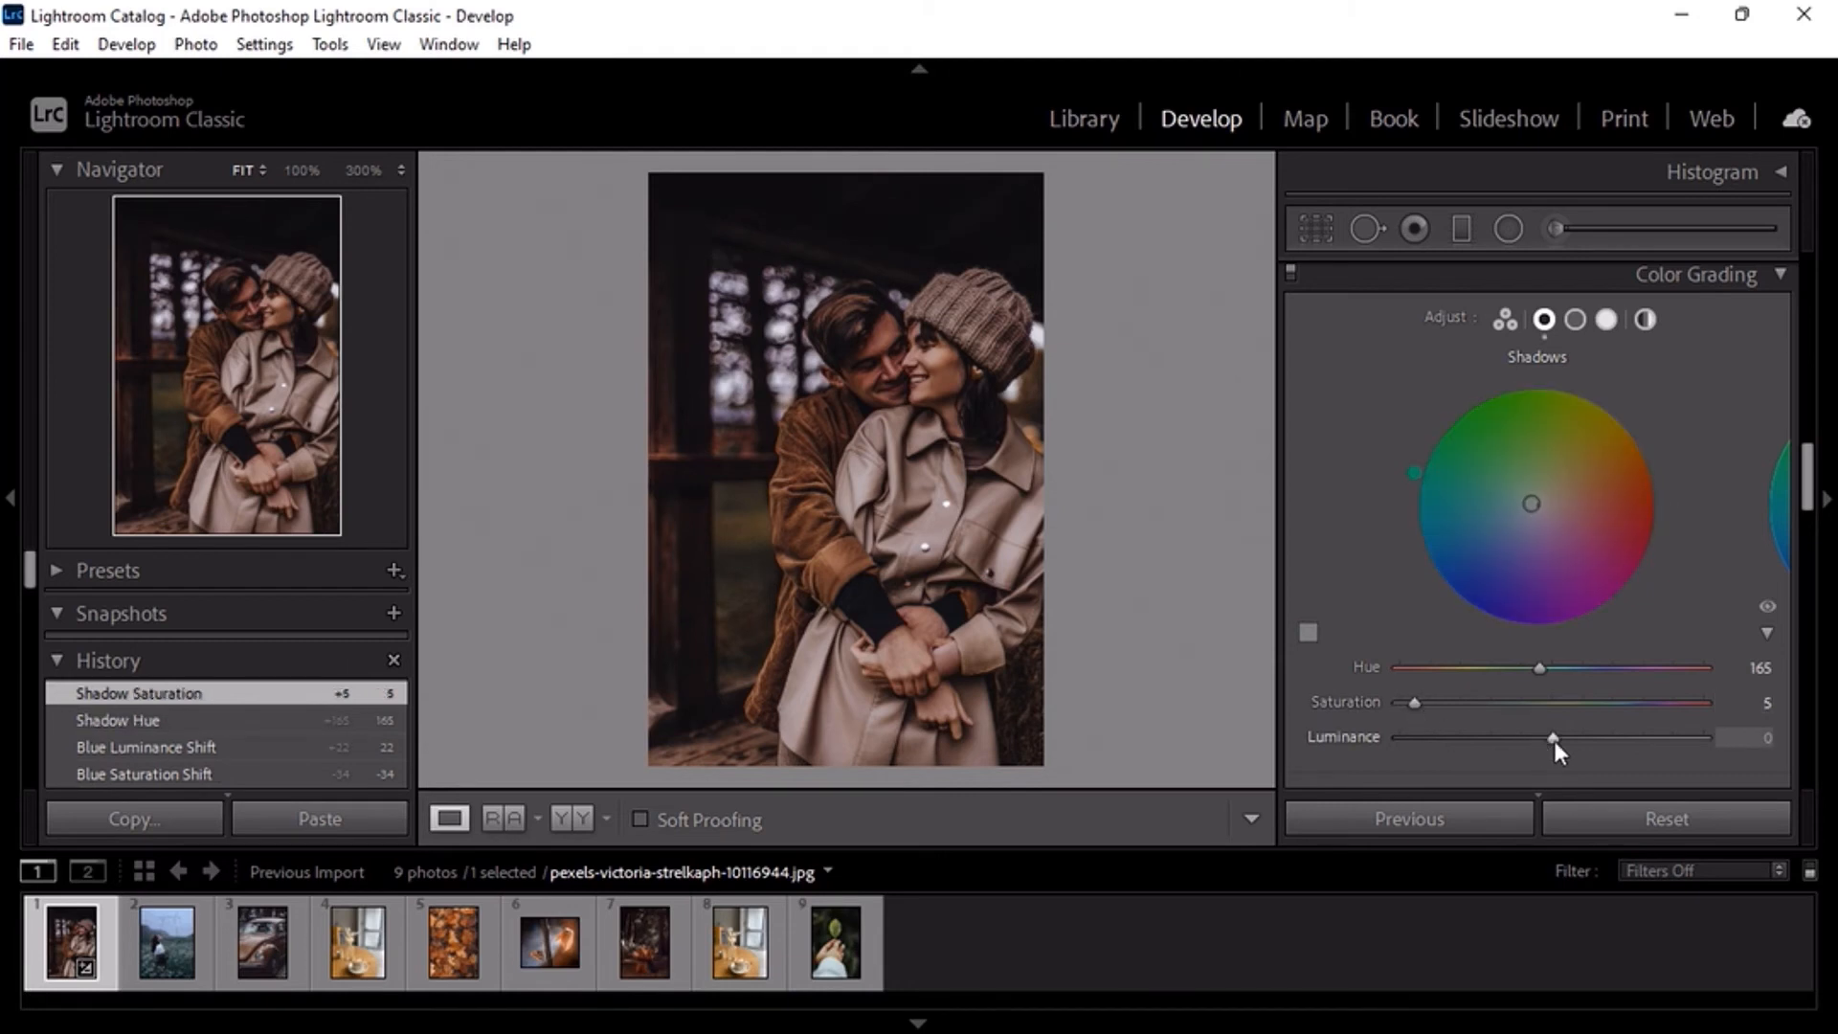
left_click_drag(1807, 501, 1807, 519)
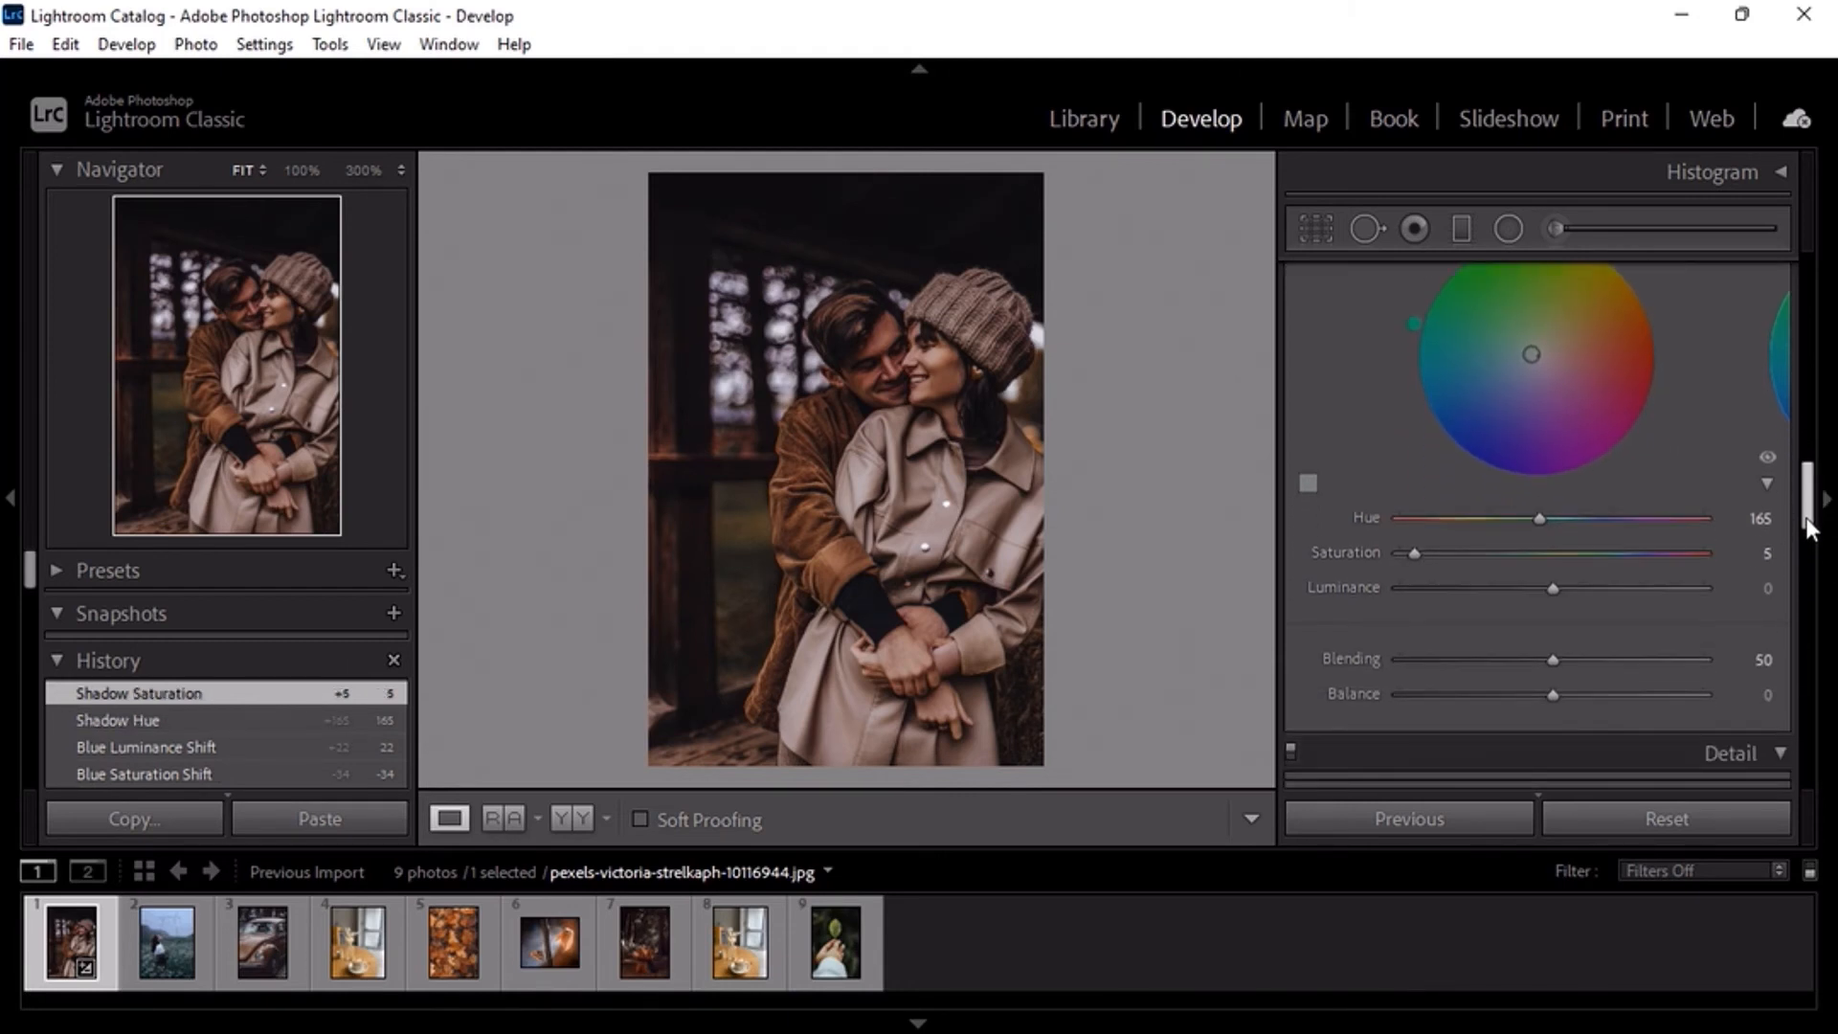
left_click_drag(1552, 660, 1685, 656)
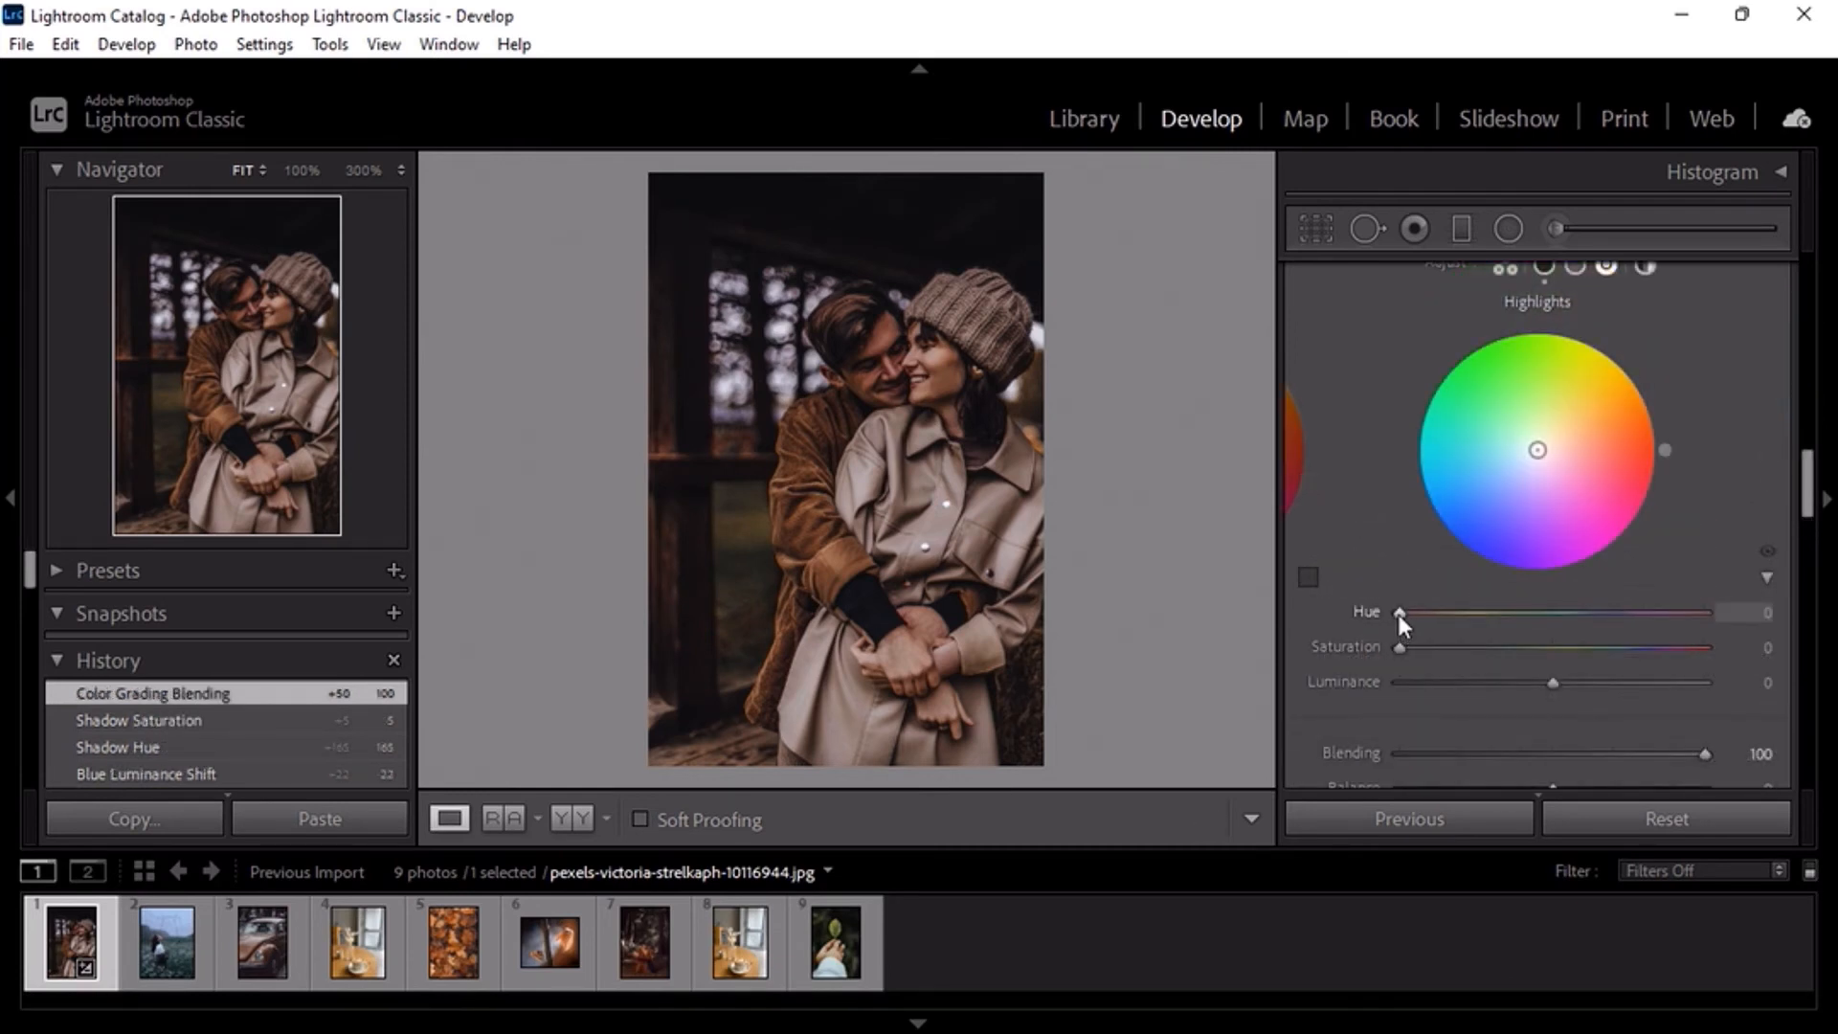
Color grade the highlights with hue 94 and saturation 3
mouse_move(1398, 613)
left_mouse_down()
mouse_move(1595, 612)
mouse_move(1477, 629)
left_mouse_up()
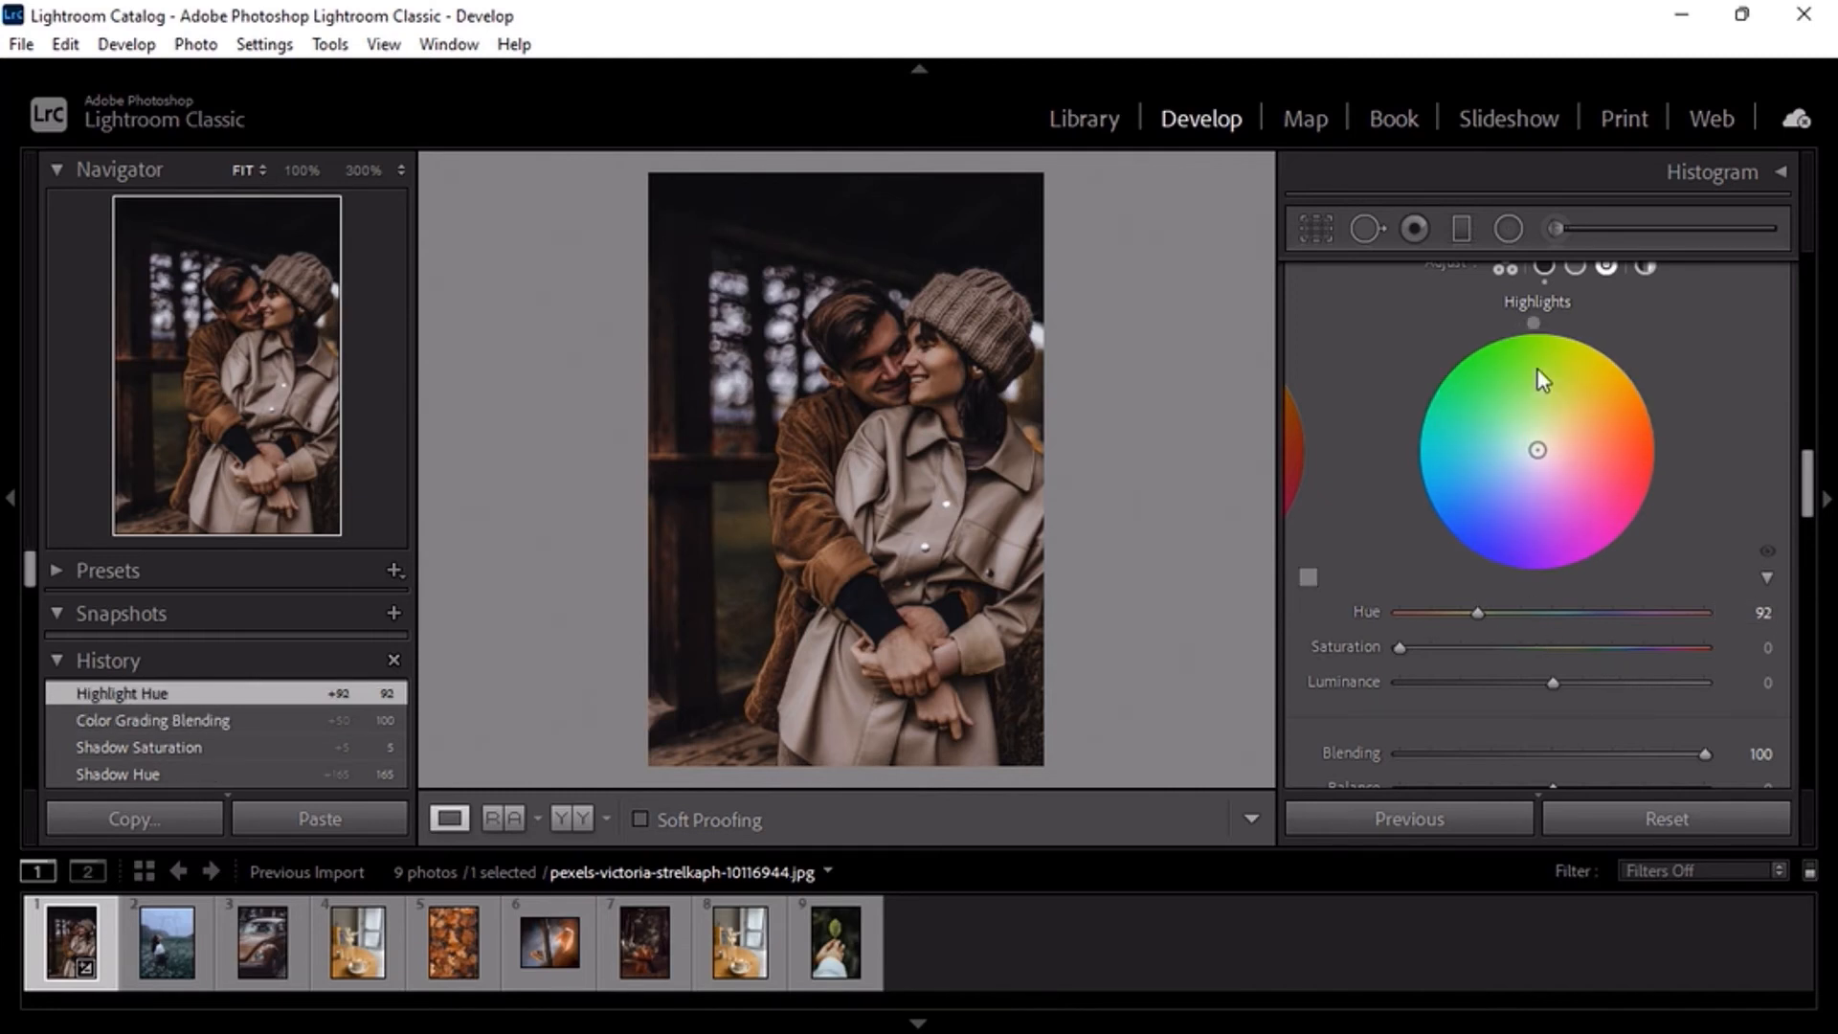
left_click_drag(1535, 331, 1539, 330)
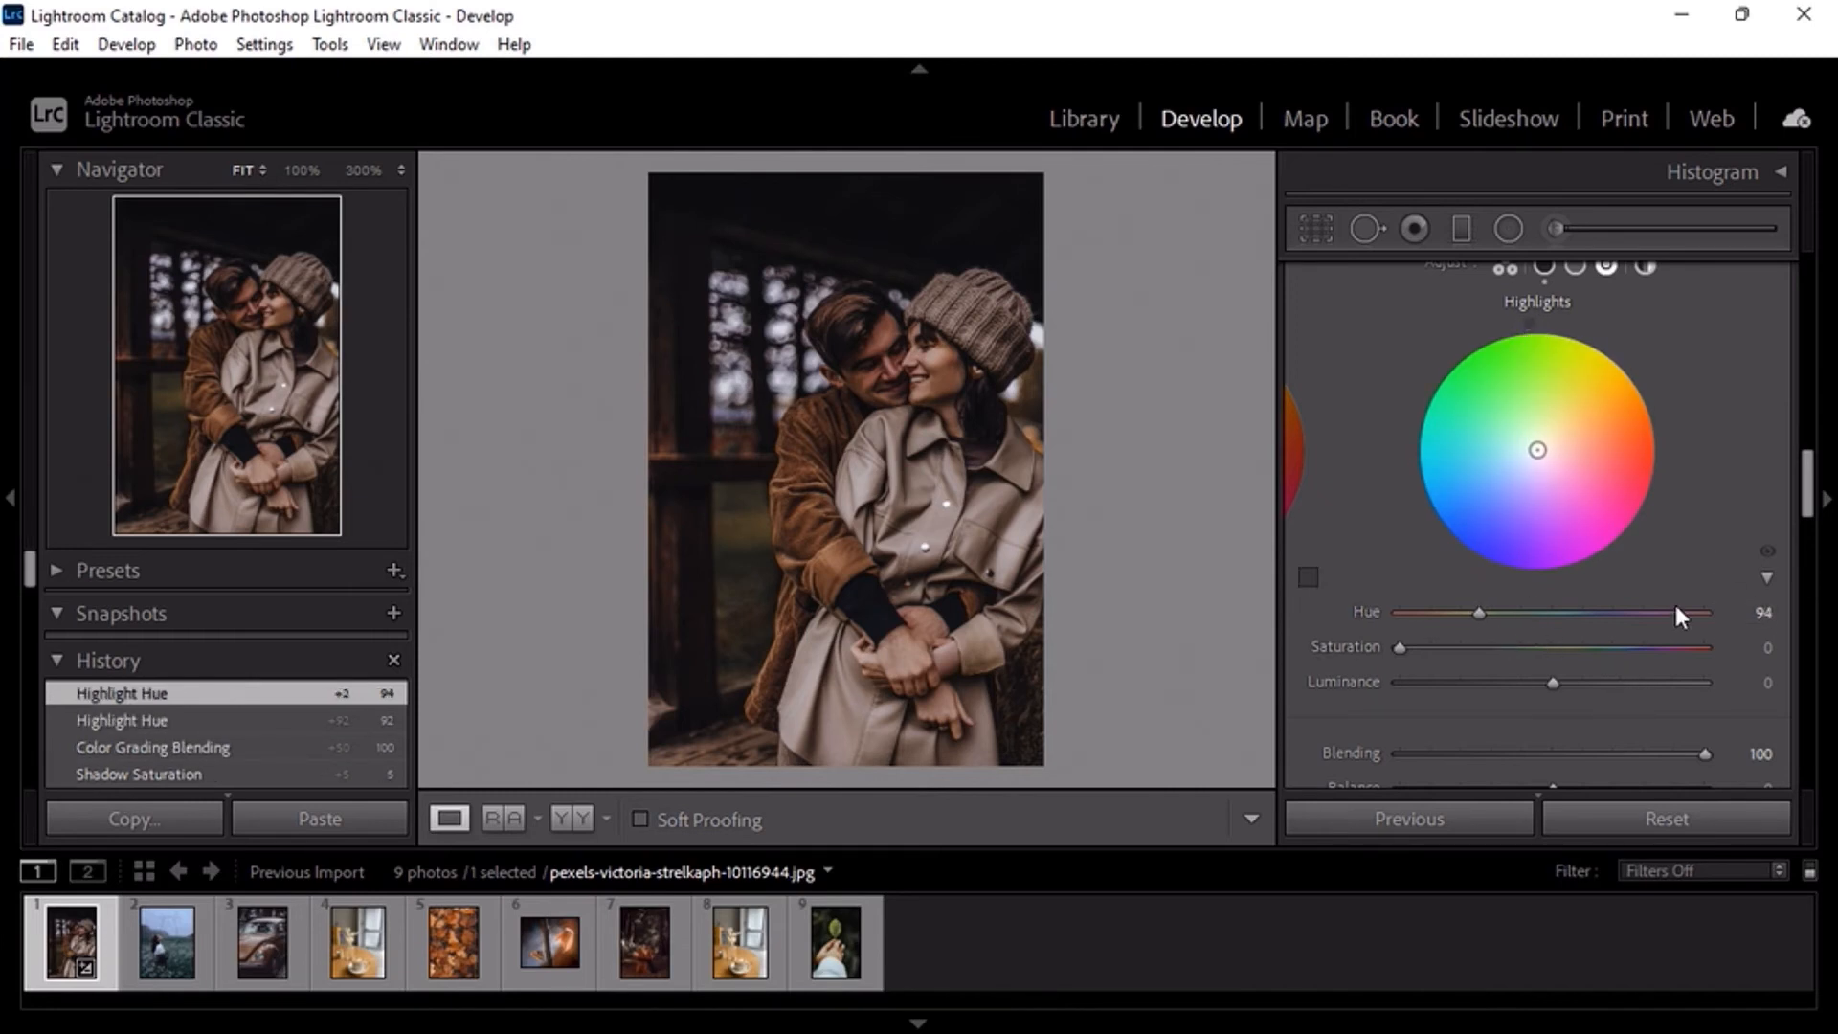
left_click_drag(1398, 647, 1410, 652)
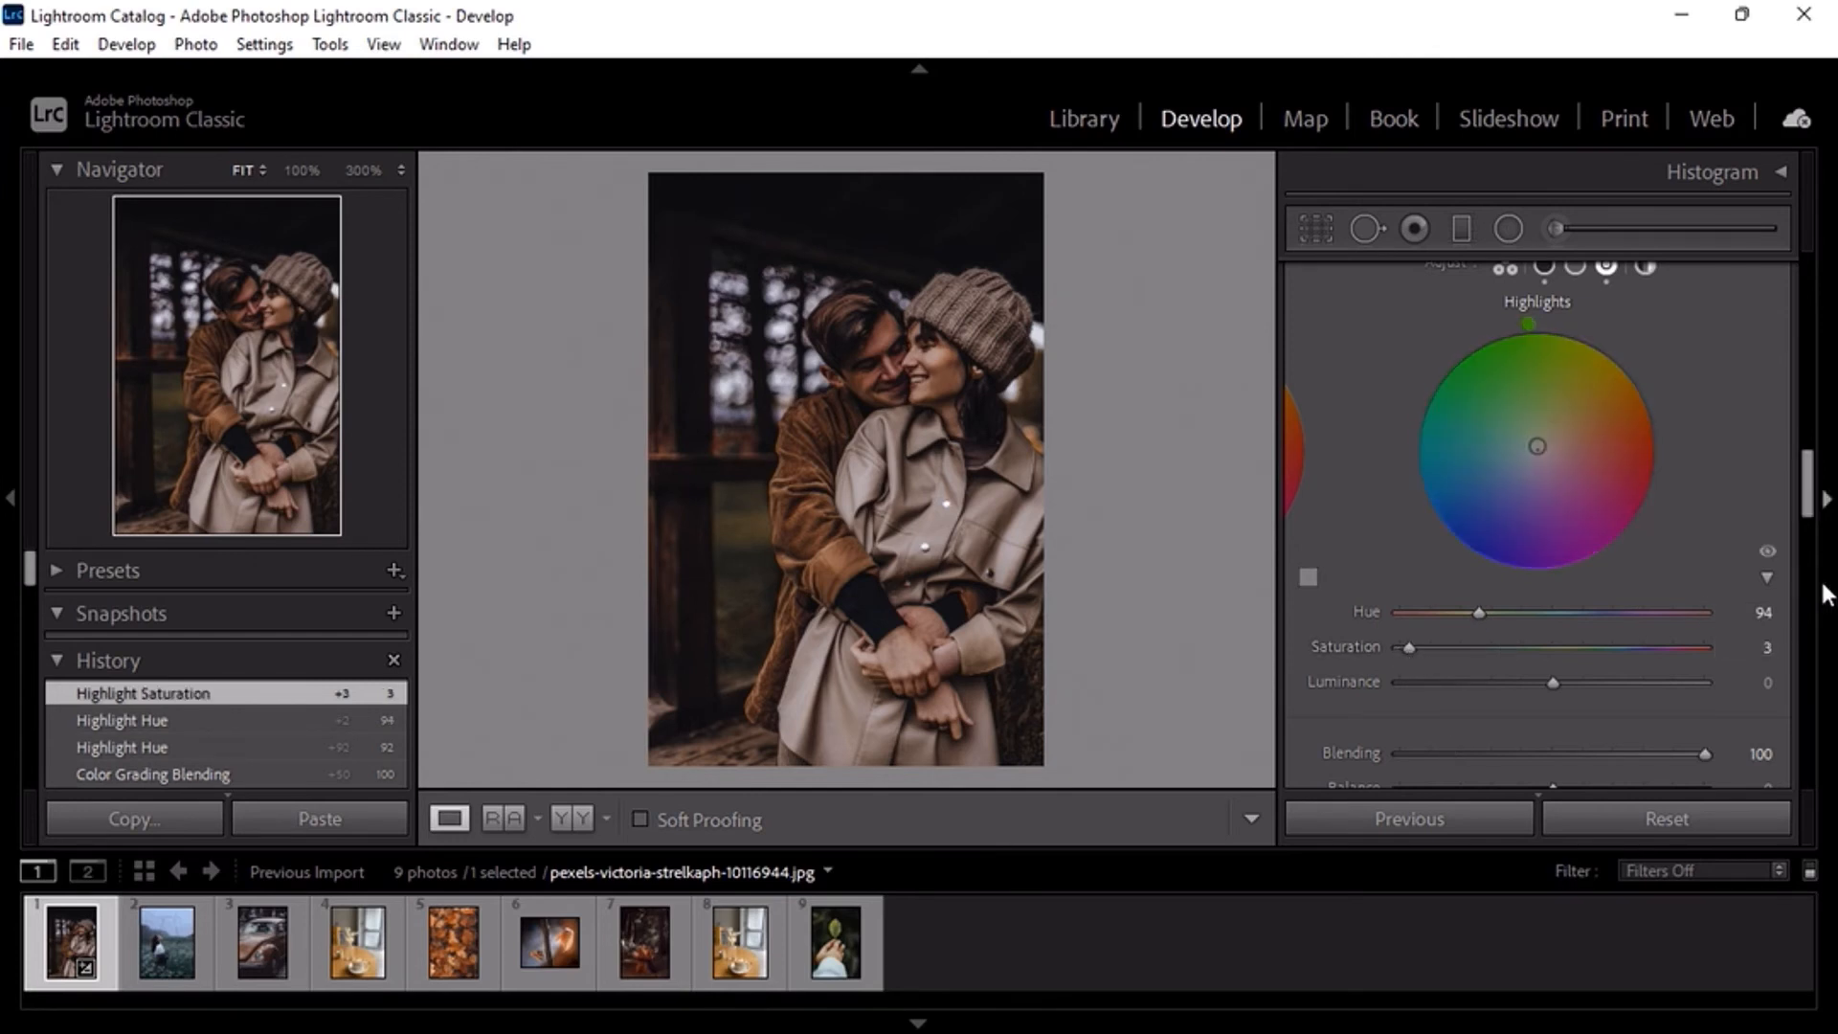
Set the post-crop vignetting amount to -30
scroll(1555, 423, "down", 6)
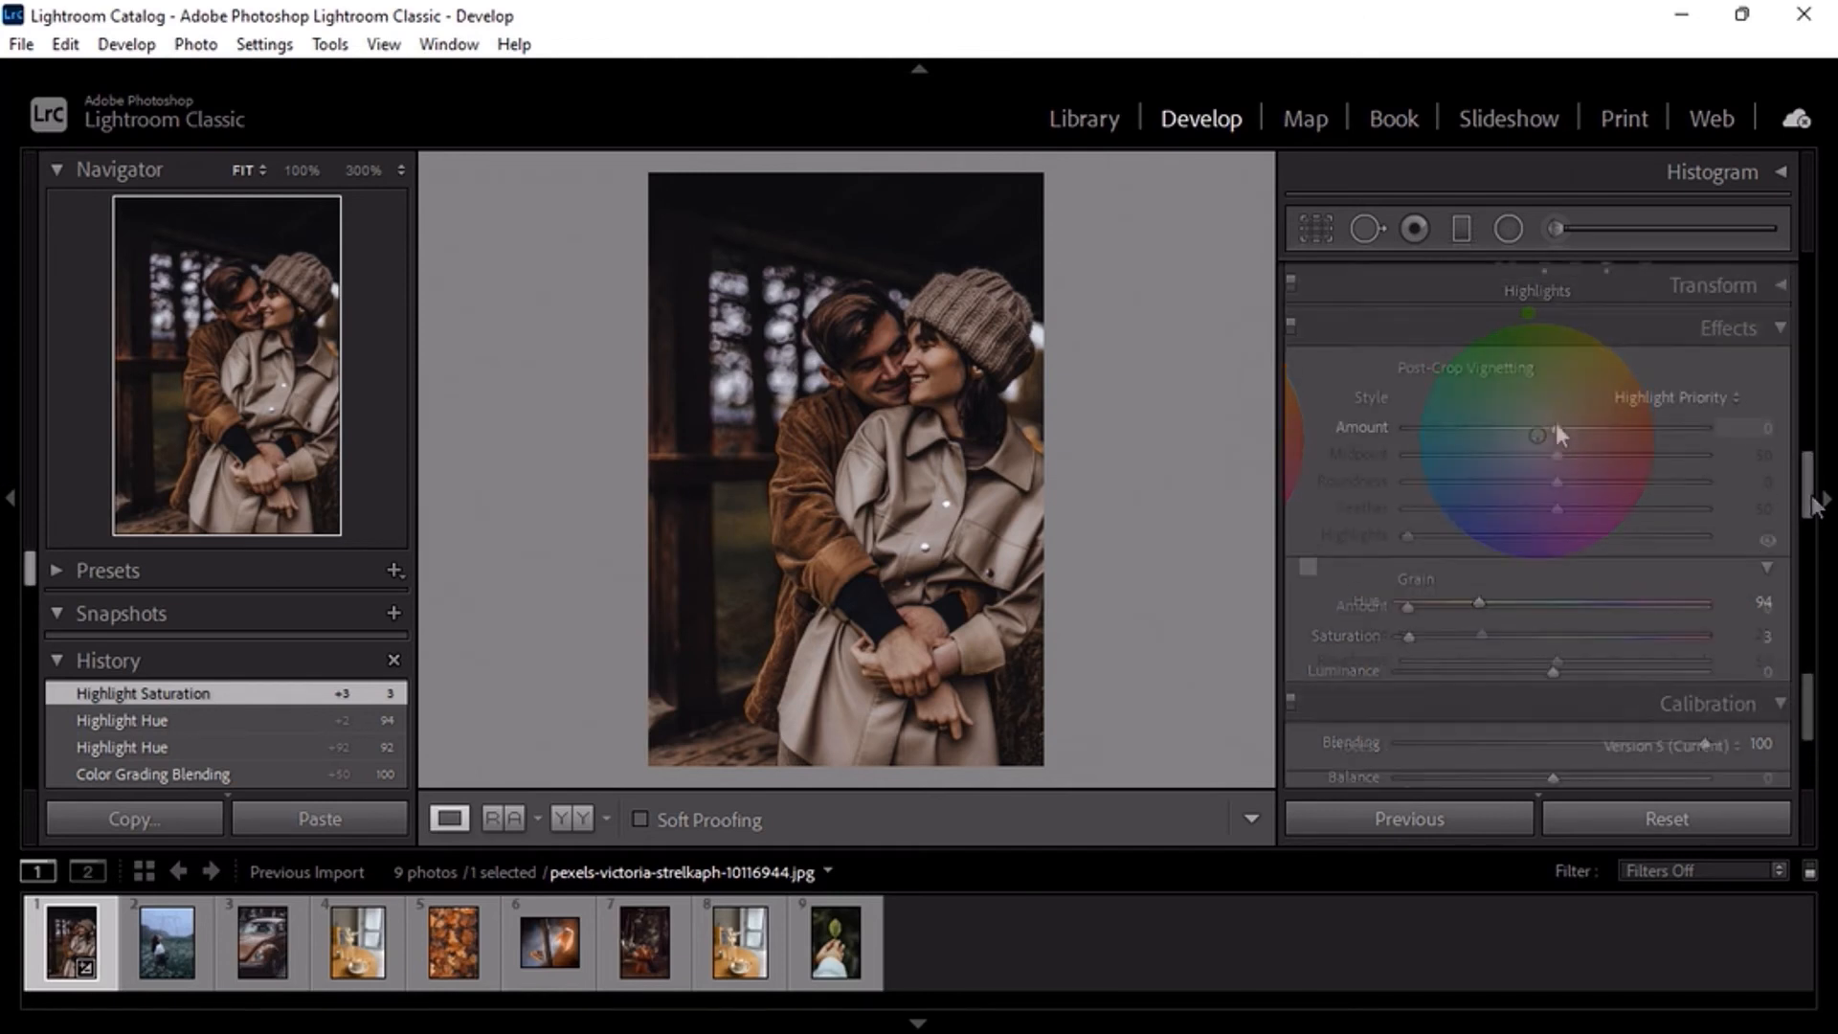
left_click_drag(1553, 427, 1508, 433)
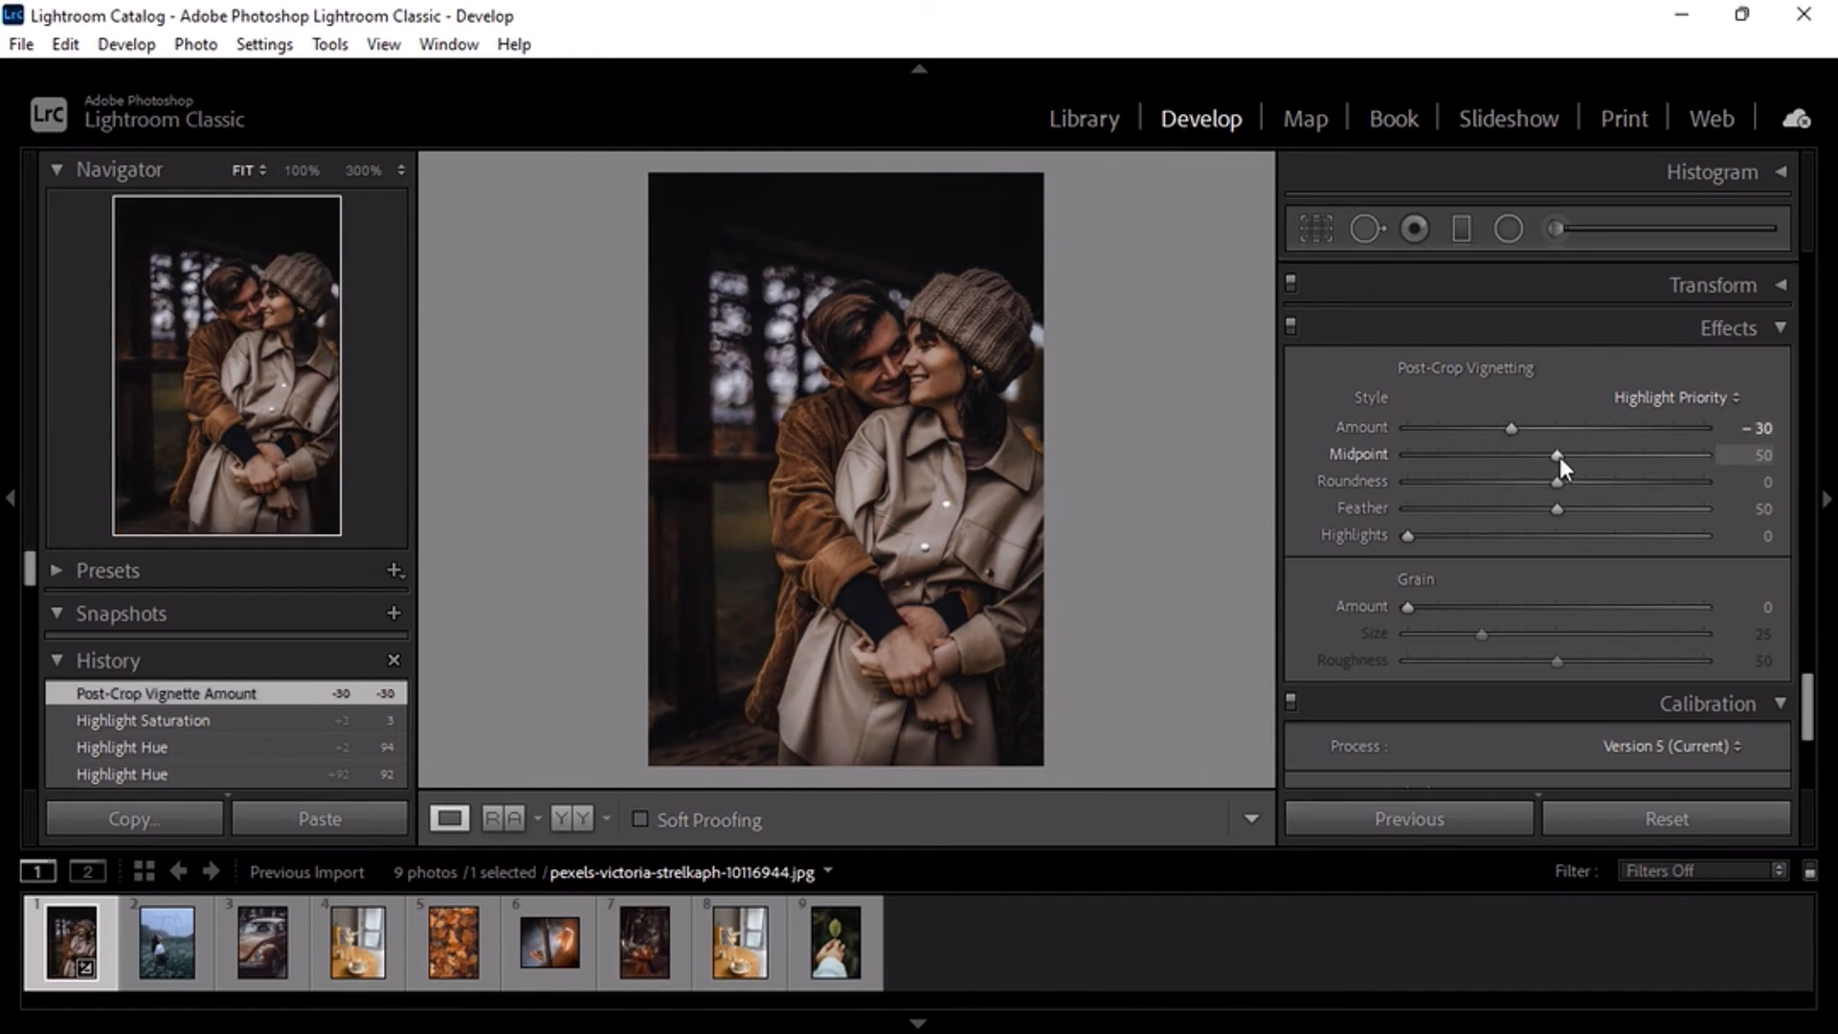
Set the post-crop vignetting midpoint to 20, roundness to +30 and feather to 82
left_click_drag(1560, 456, 1469, 463)
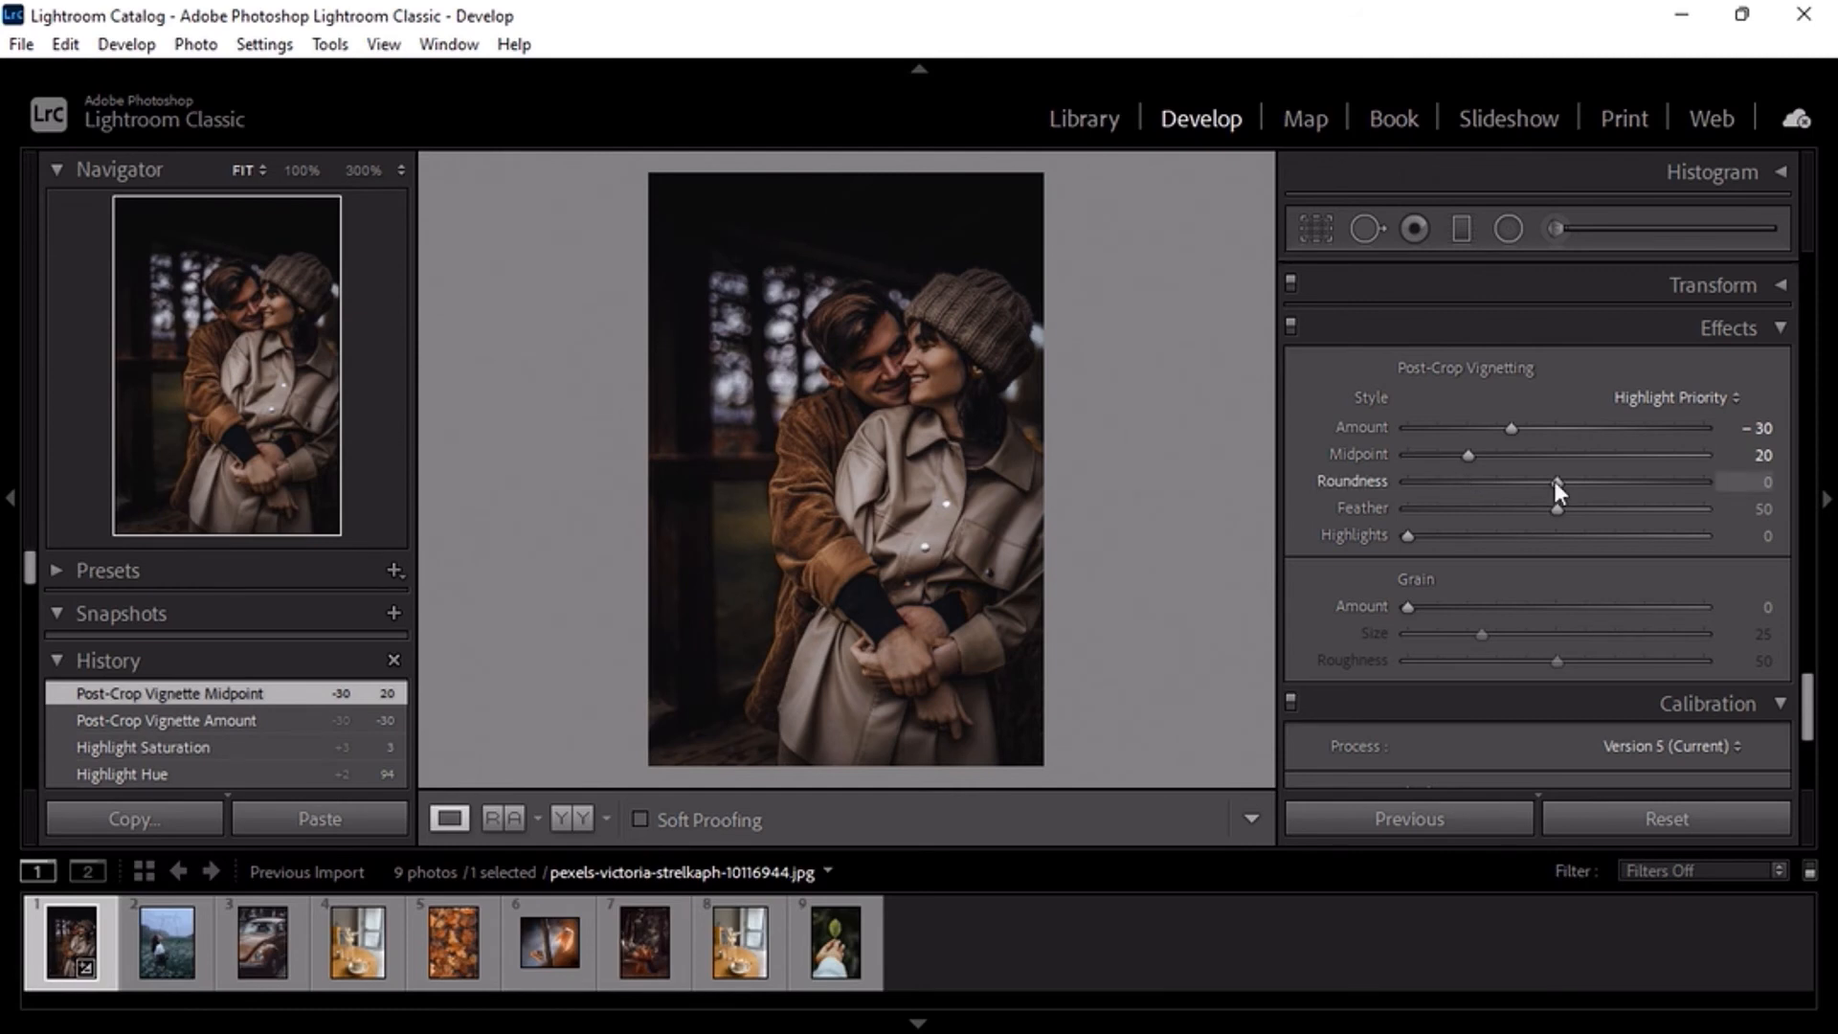
left_click_drag(1554, 480, 1651, 517)
Set sharpening to amount 40 and radius 0.8, and noise reduction to luminance 10 and color 15
scroll(1651, 517, "up", 5)
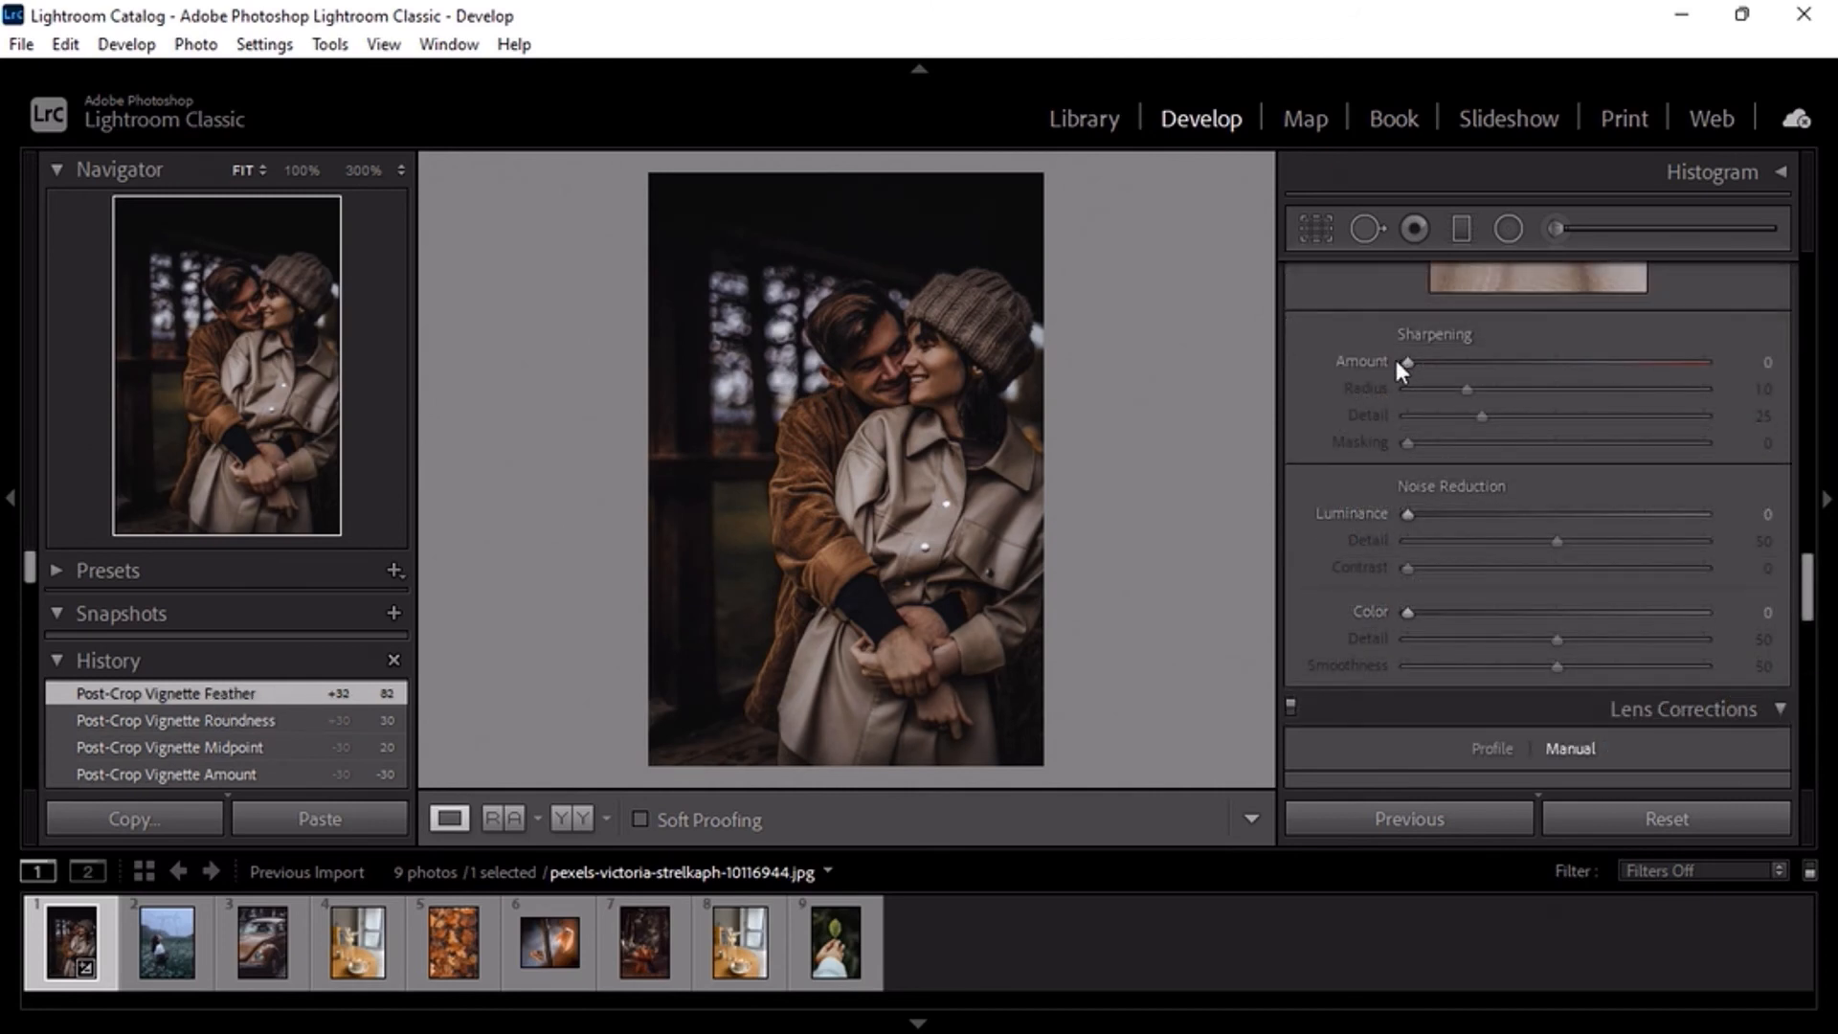
left_click_drag(1397, 361, 1437, 421)
scroll(1806, 574, "down", 2)
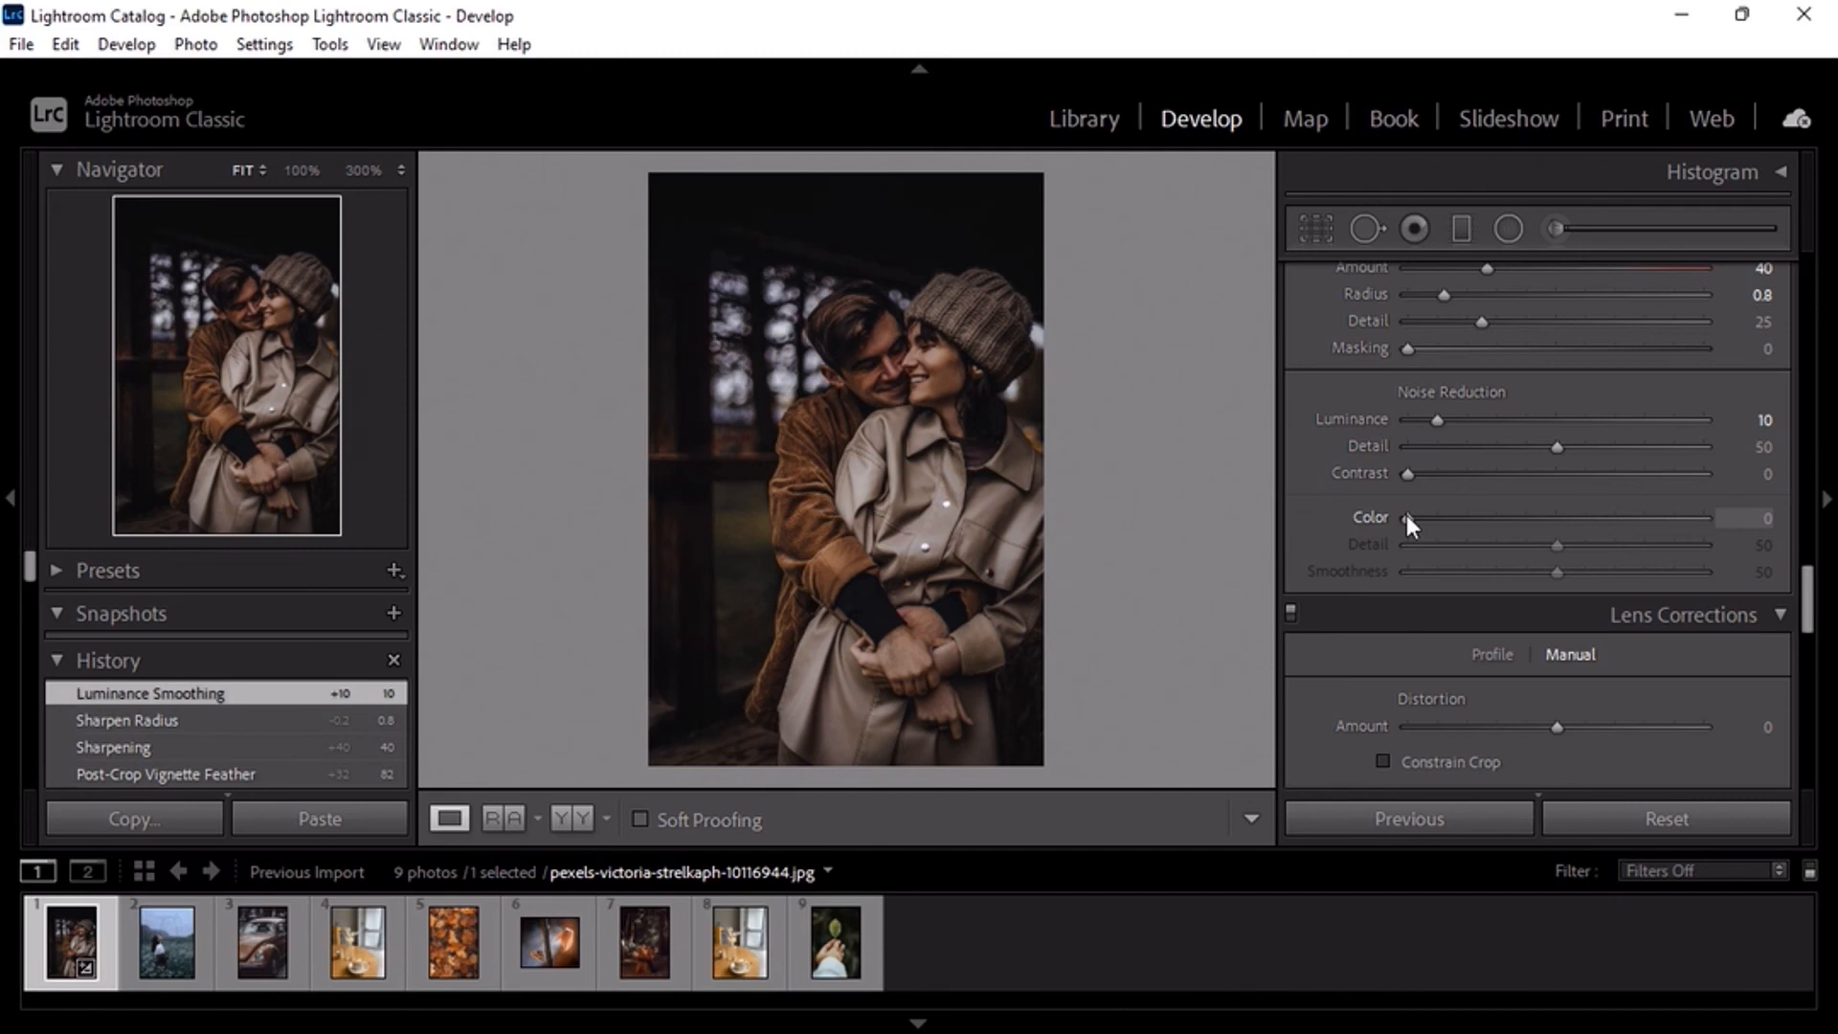
left_click_drag(1414, 514, 1452, 515)
Compare the photo before and after, and review its Basic, Tone Curve, HSL, Color Grading and Calibration settings
key("y")
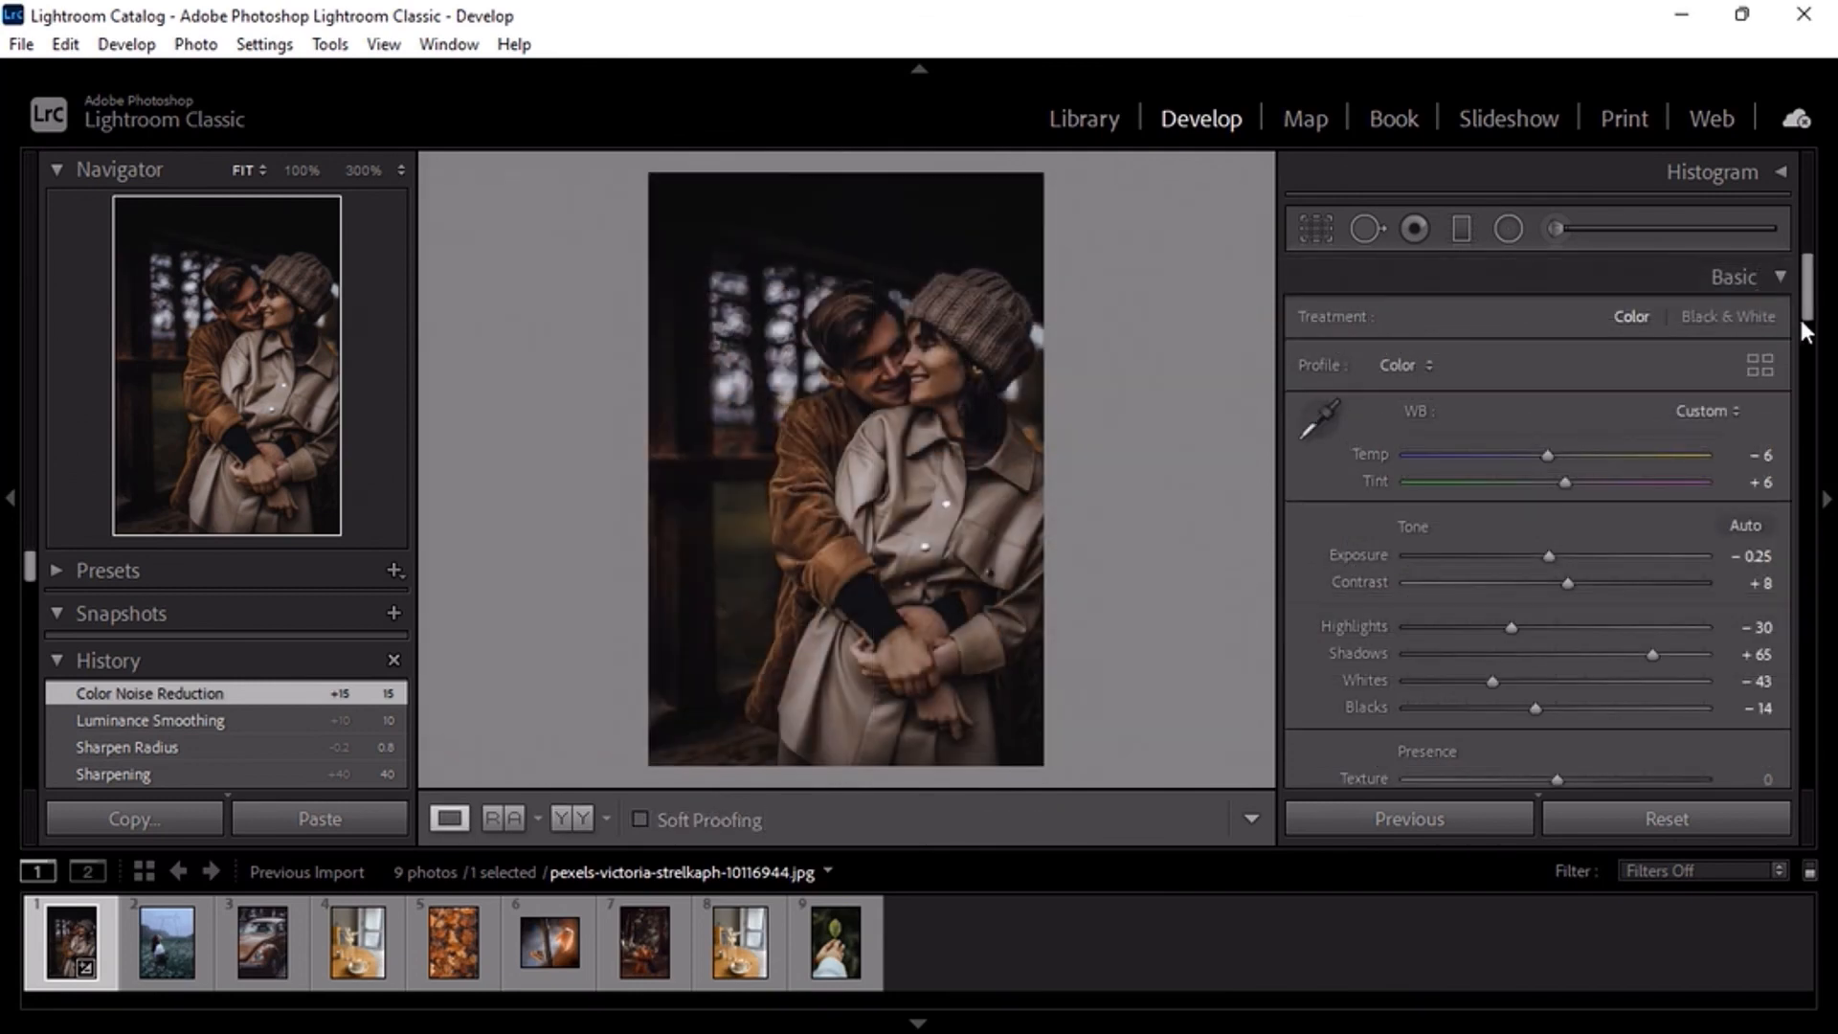
left_click_drag(1811, 306, 1817, 397)
left_click(1516, 321)
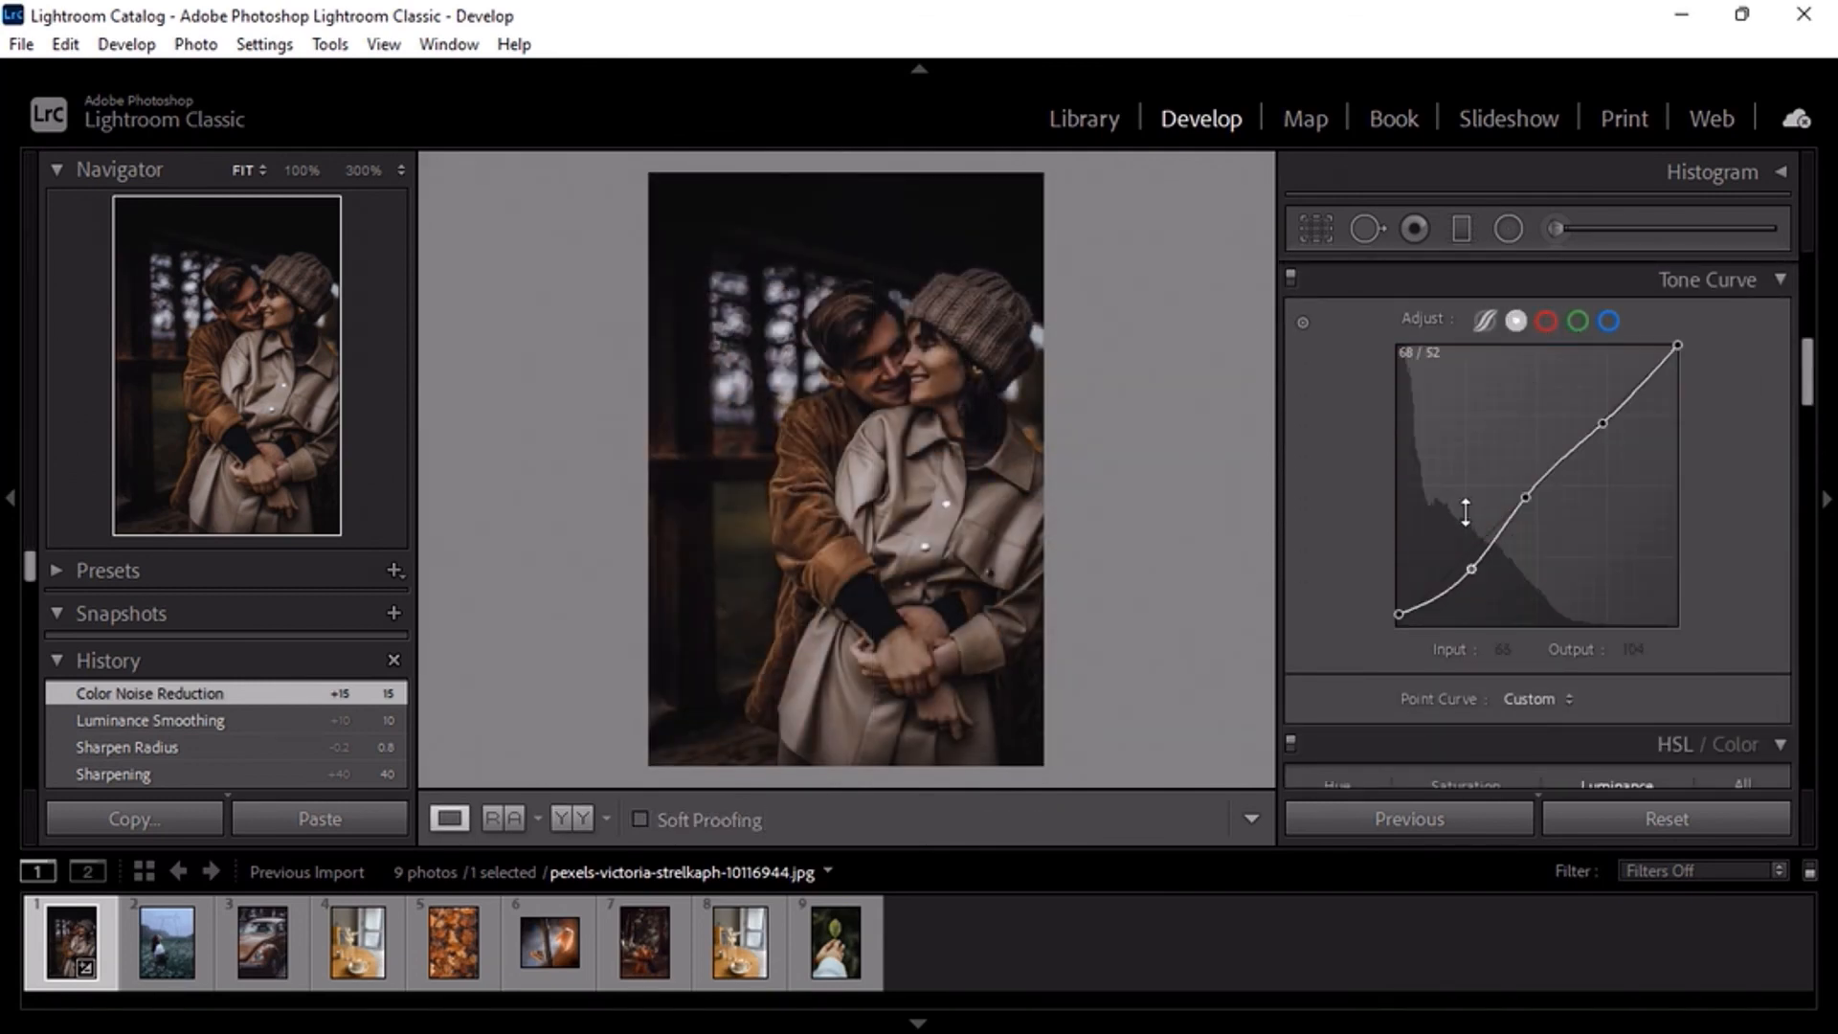
left_click(1546, 322)
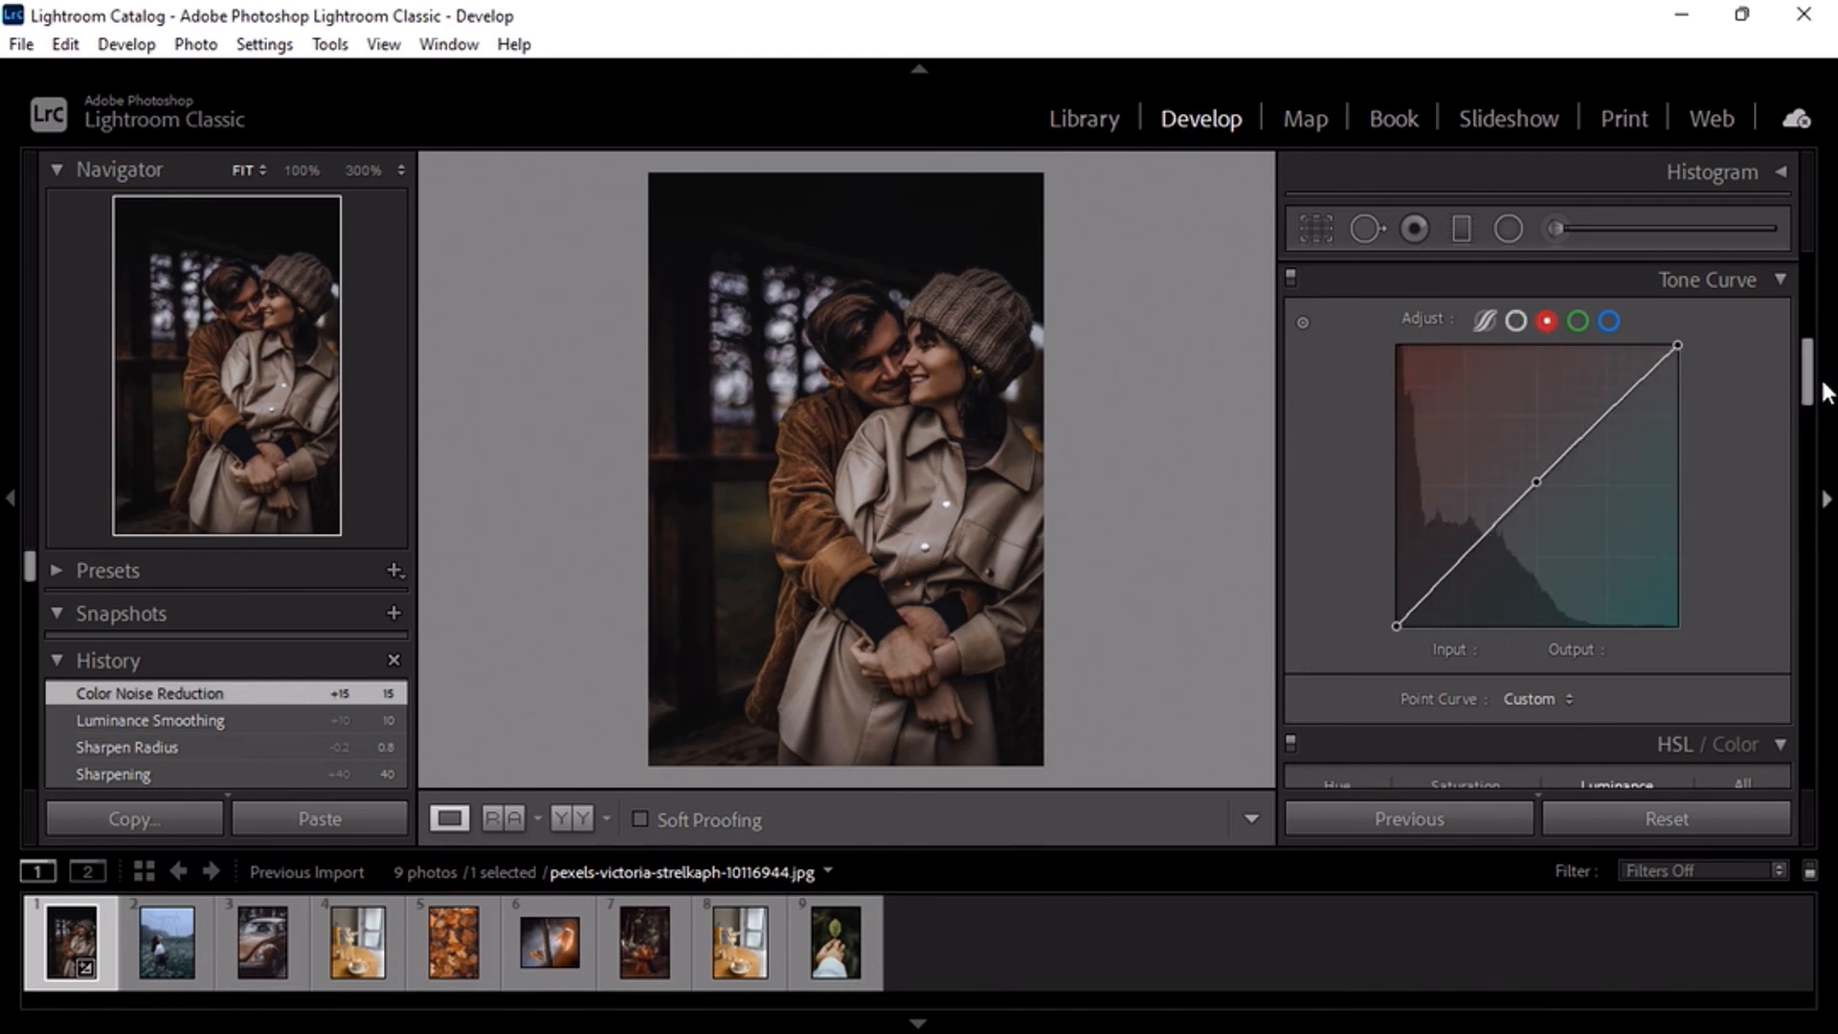
left_click_drag(1809, 397, 1816, 486)
left_click(1463, 287)
left_click(1331, 283)
left_click(1544, 284)
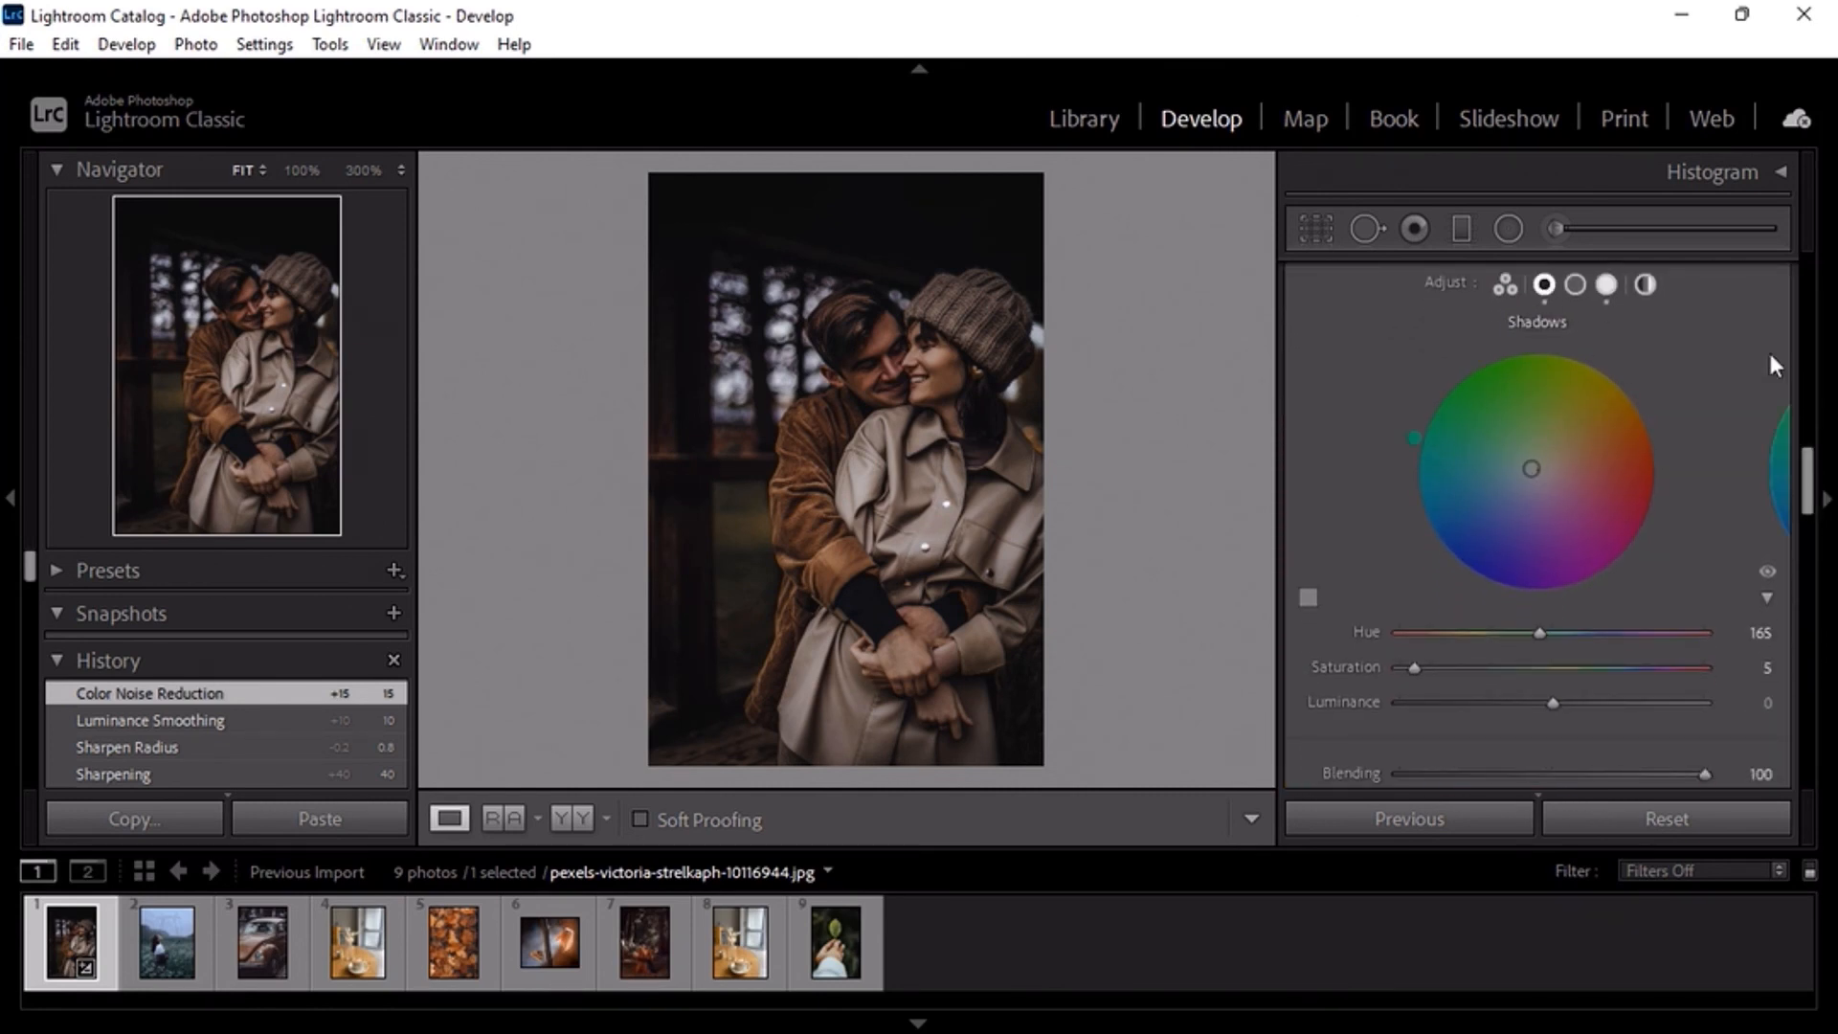
left_click(1575, 285)
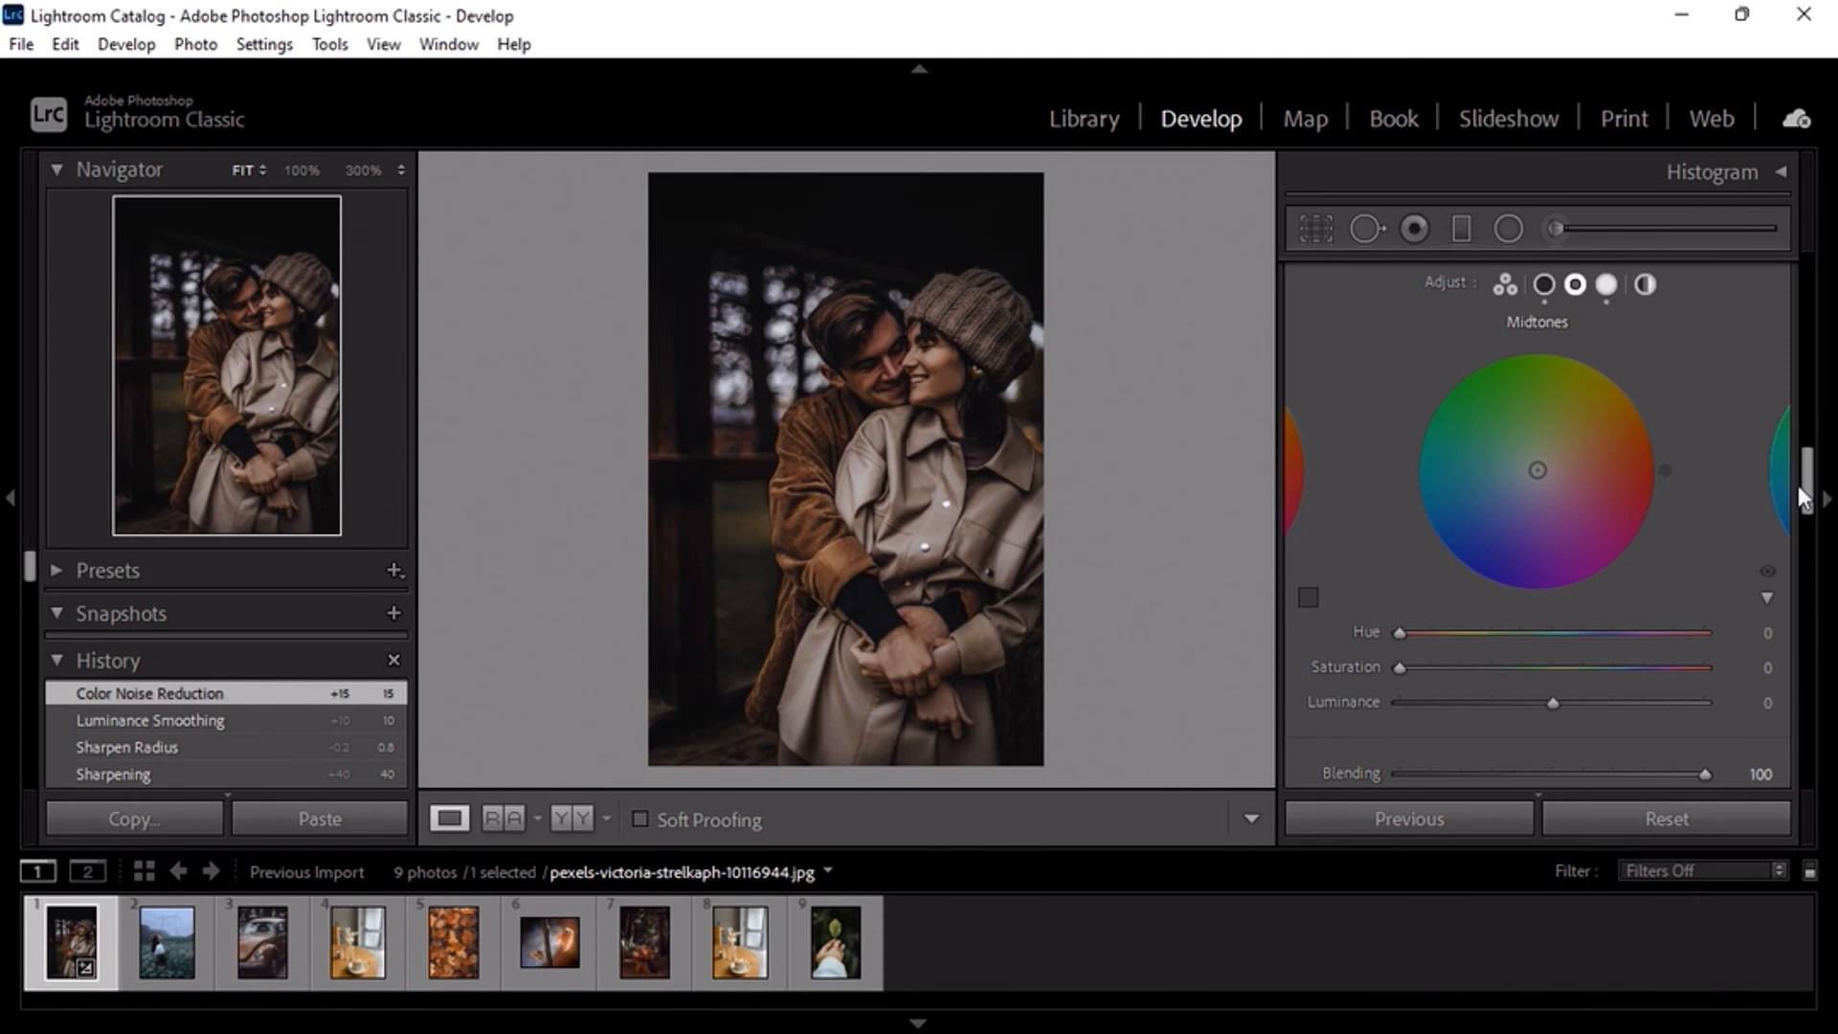
left_click_drag(1810, 488, 1812, 766)
Start exporting the photo to the hard drive, with "lr preset for capureme" under PRESET FO LR on drive D as the destination folder
left_click(21, 44)
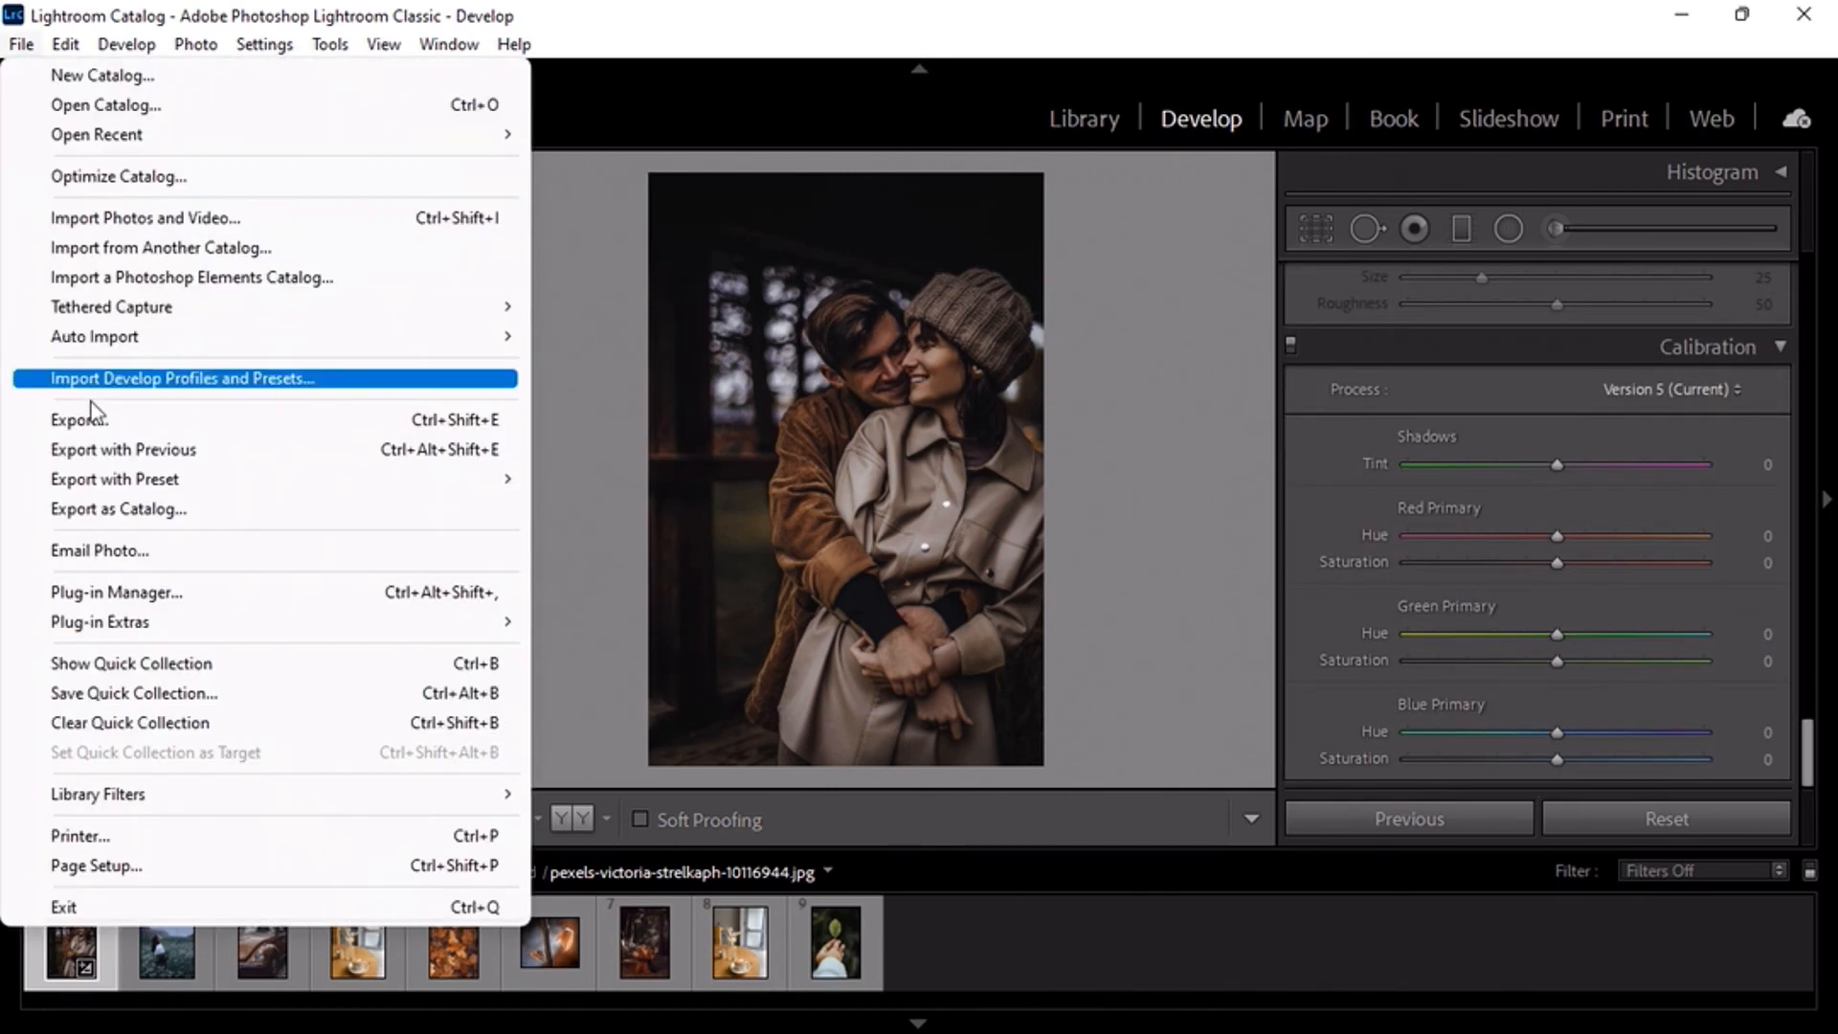
left_click(106, 414)
left_click(897, 275)
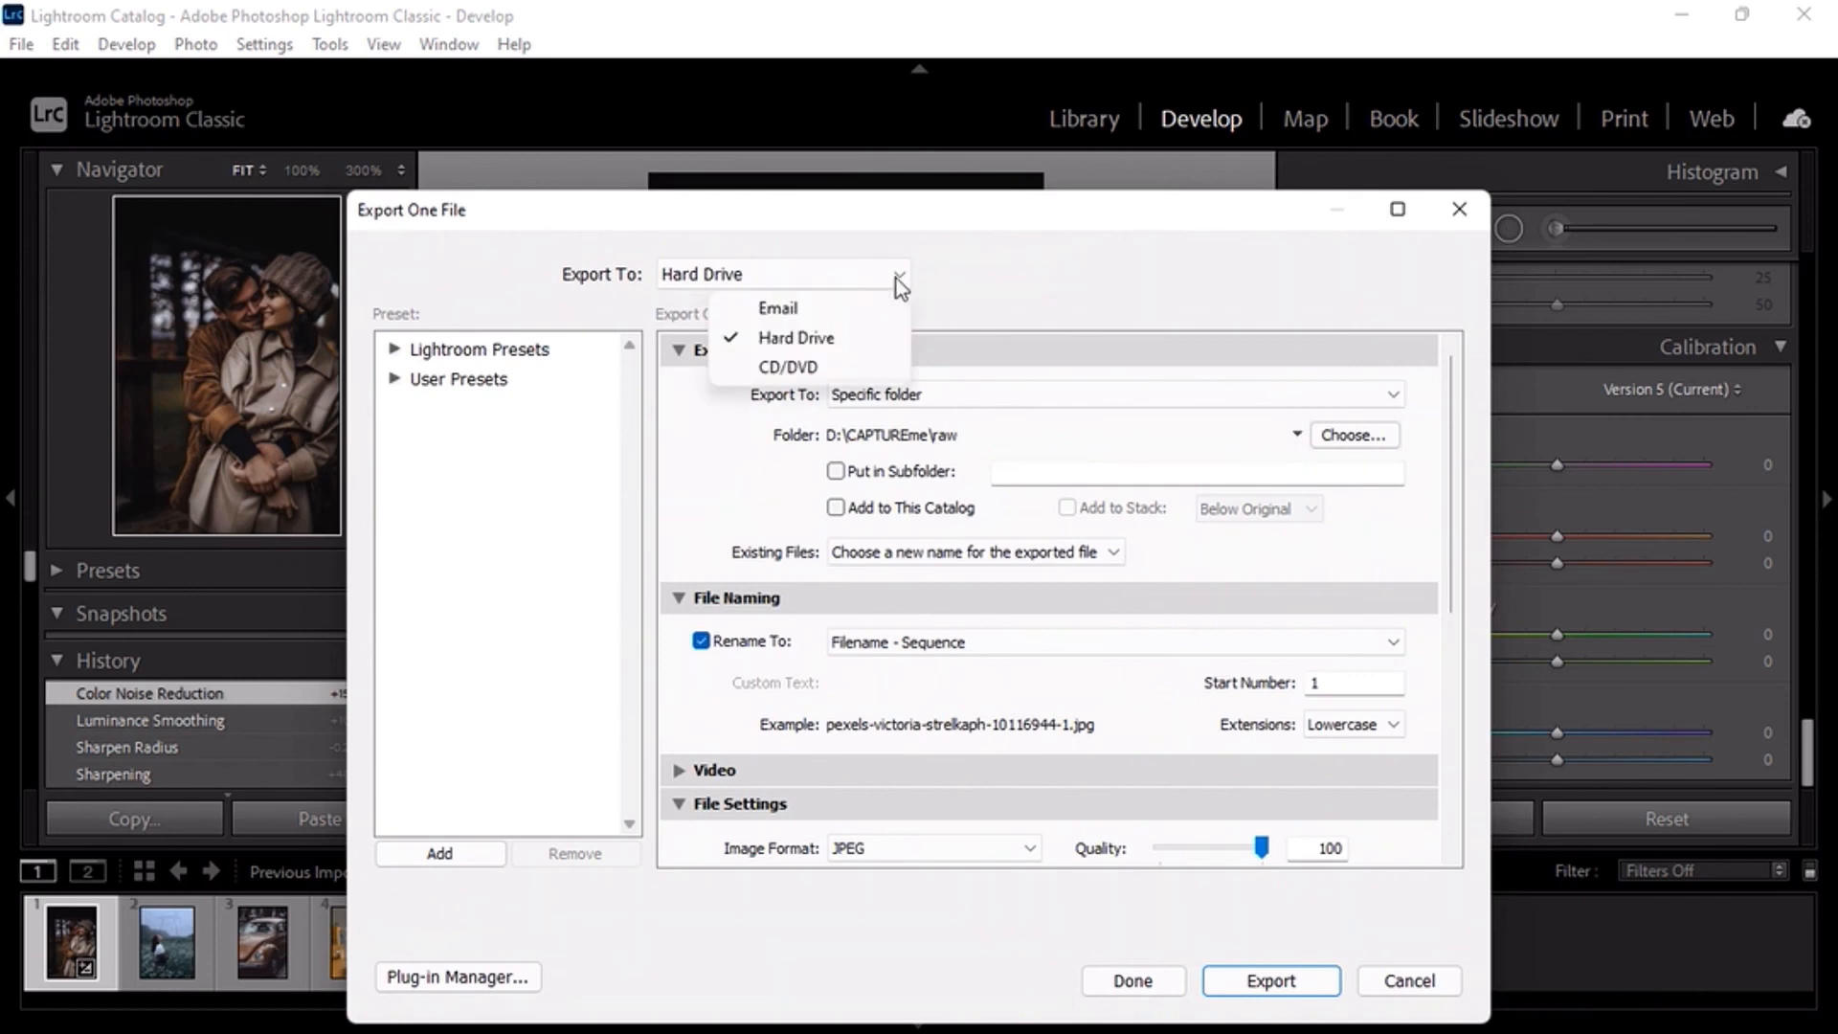
left_click(1354, 433)
left_click(469, 716)
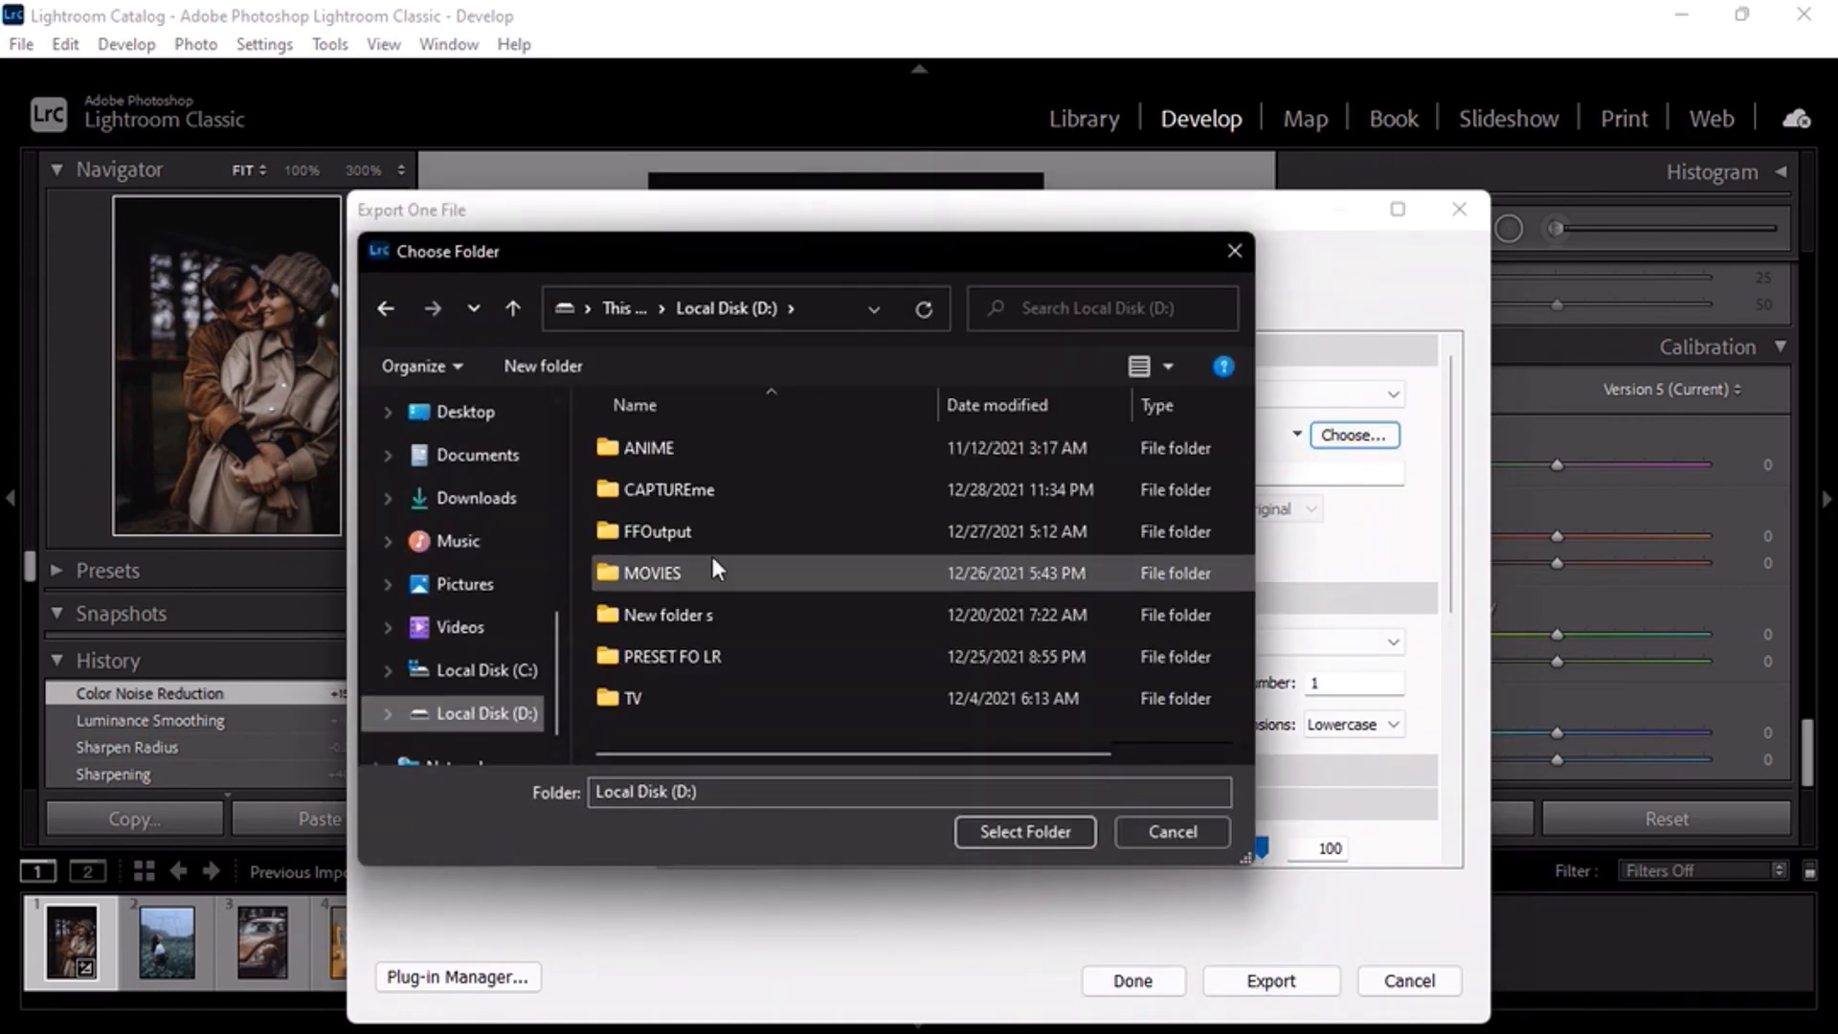
double_click(661, 655)
double_click(728, 454)
left_click(722, 440)
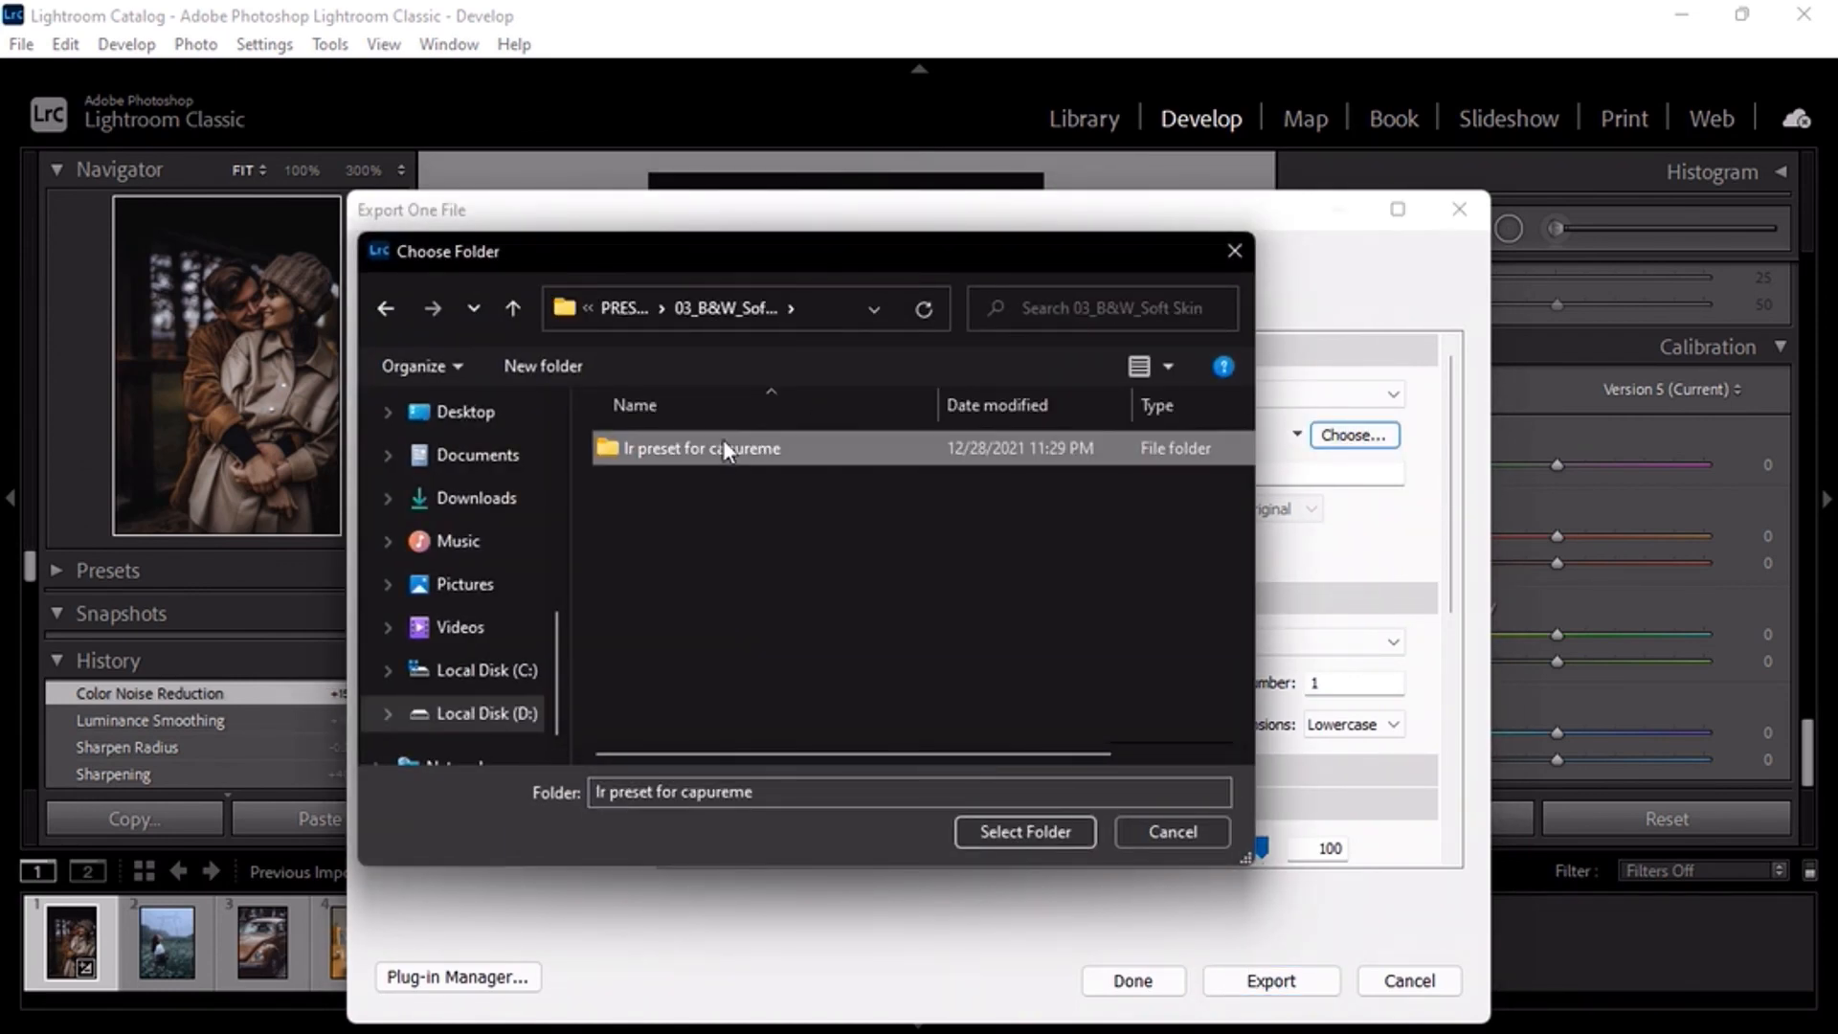
left_click(1015, 830)
Choose the image format for the exported file in the export's file settings
scroll(1369, 622, "down", 5)
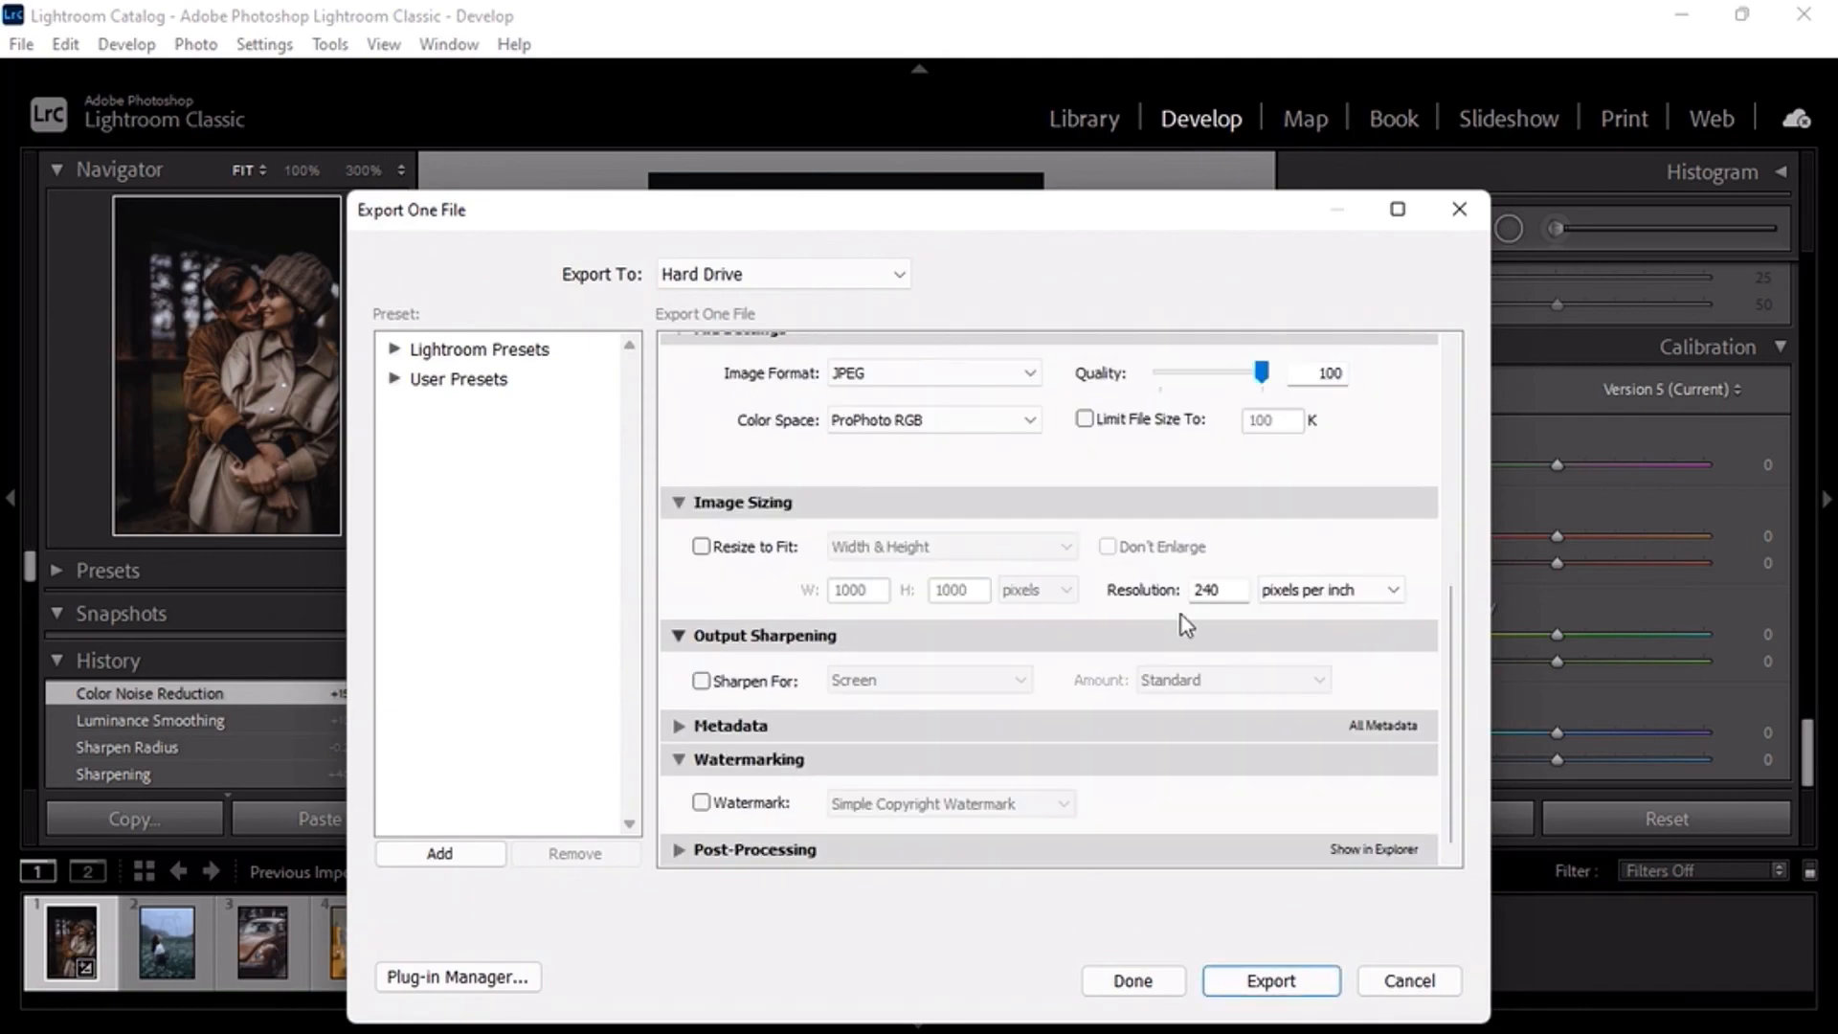
left_click(1024, 375)
left_click(915, 525)
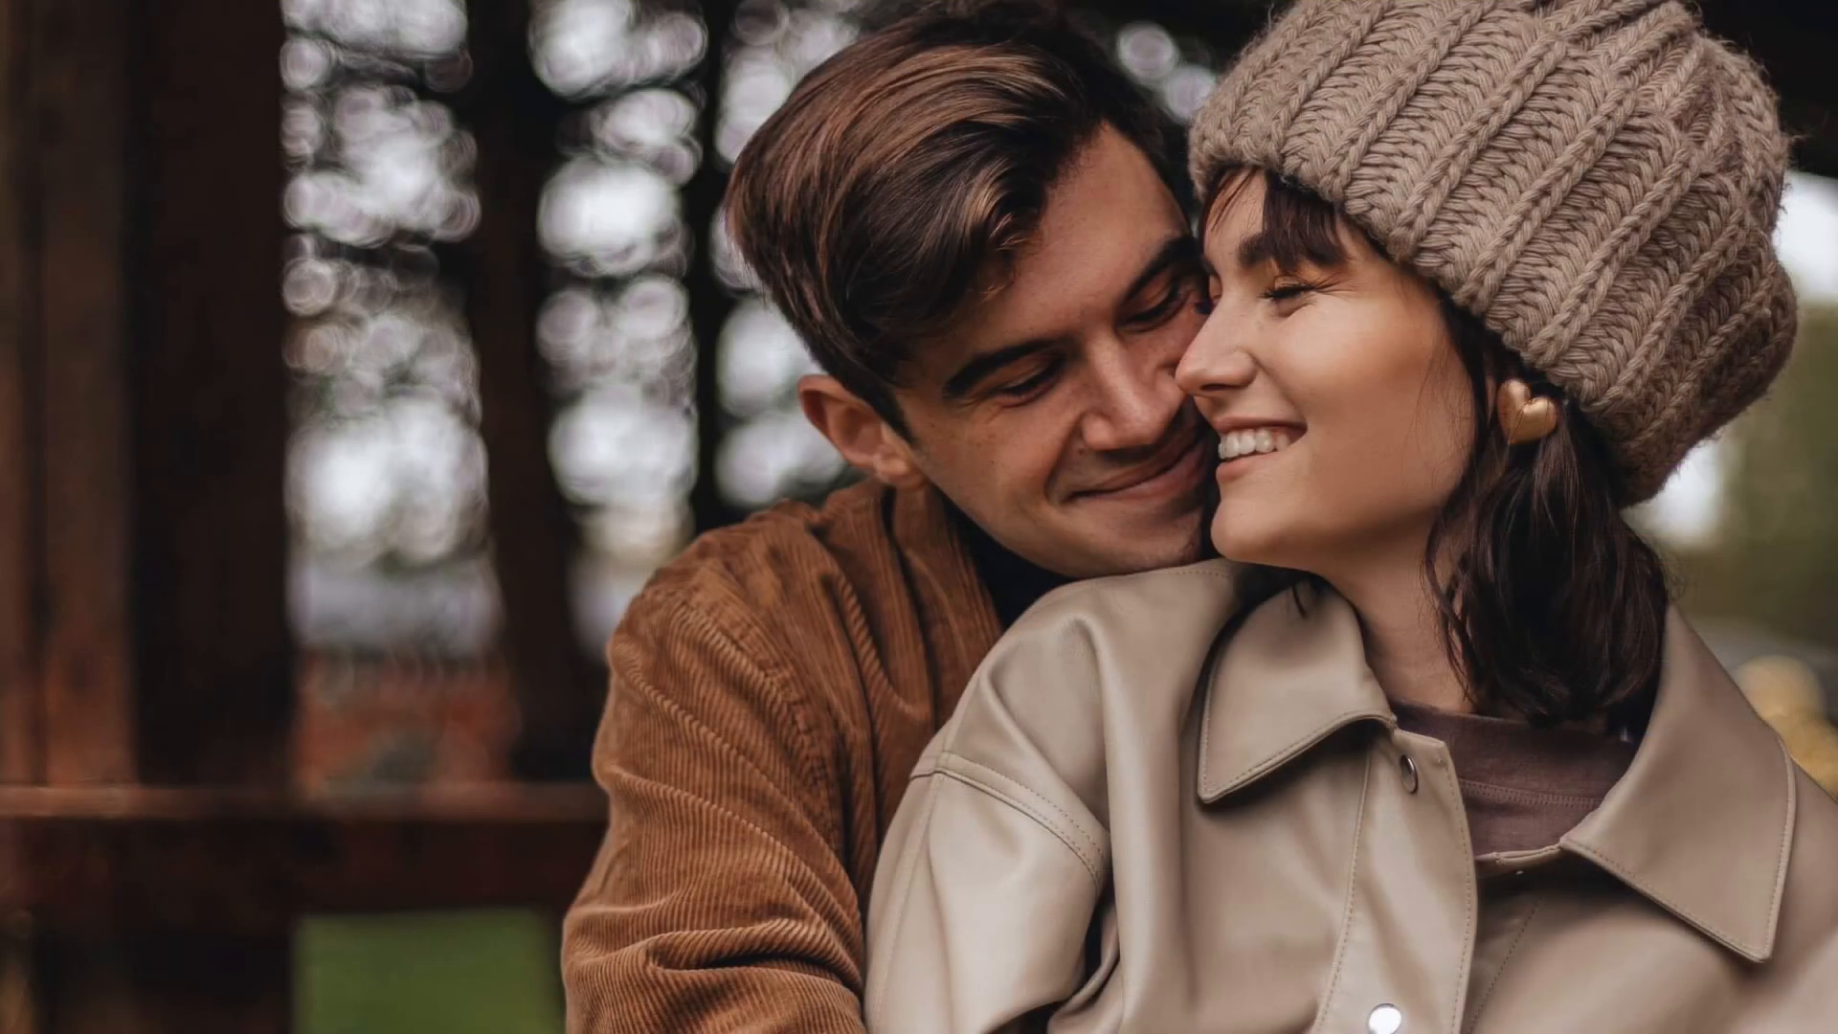